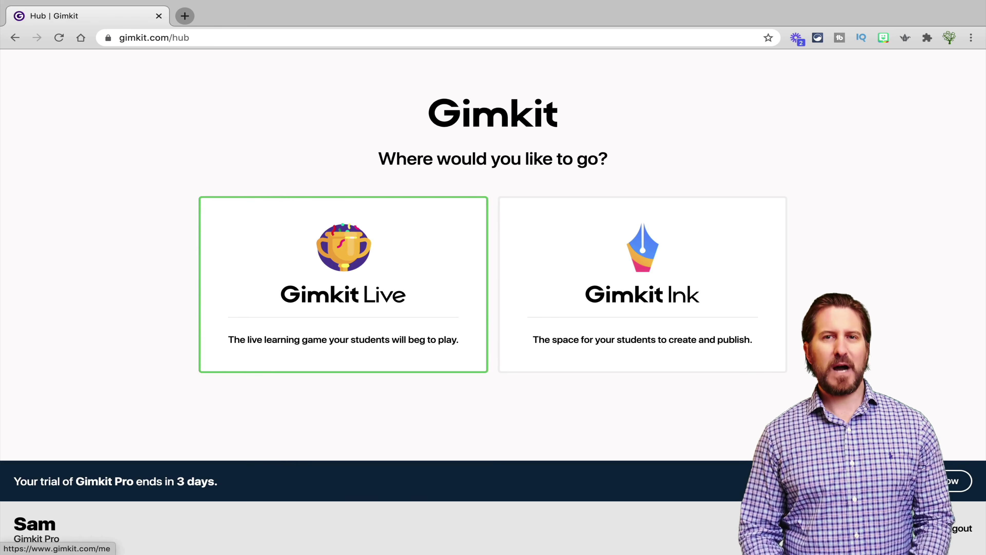
Go to Gimkit Live and open the subject choices for the new English-language Demo Kit.
left_click(343, 286)
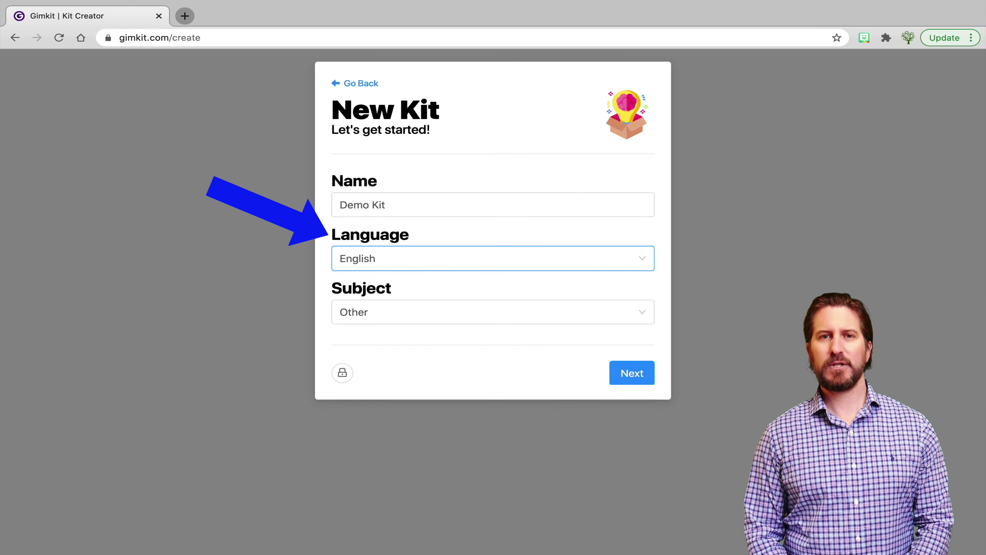
left_click(493, 312)
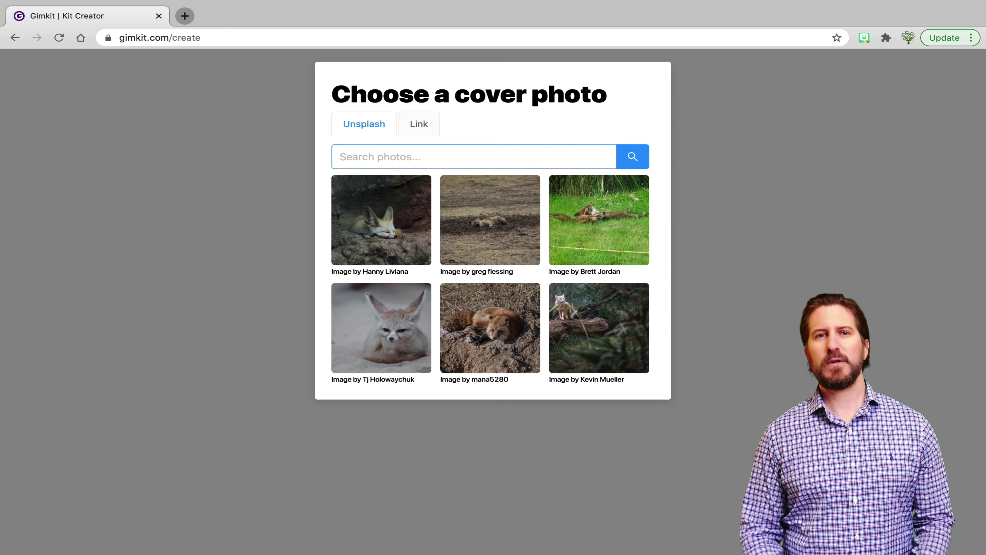
Search the Unsplash cover photos for "technology" and choose the NASA image of Earth at night.
left_click(474, 157)
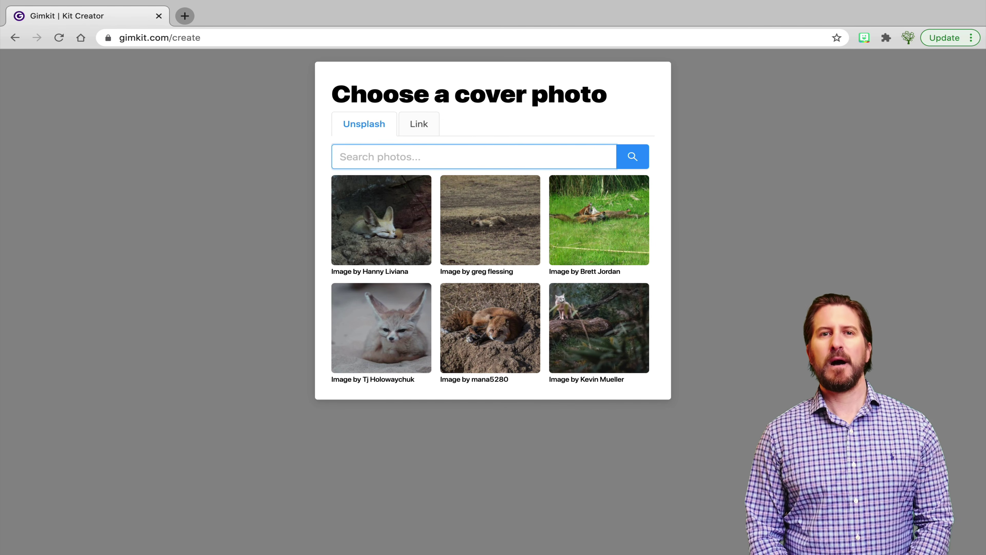
type("technology")
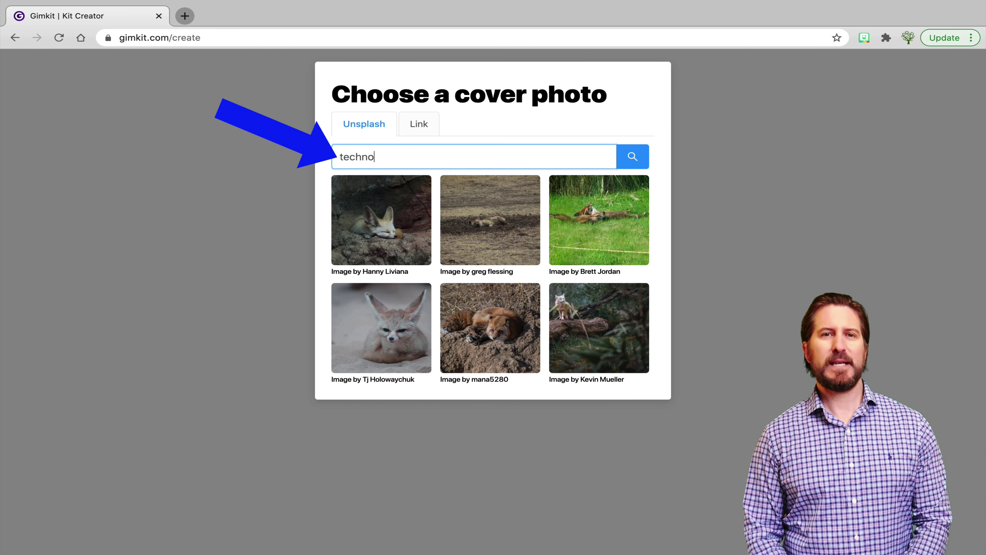
key("Return")
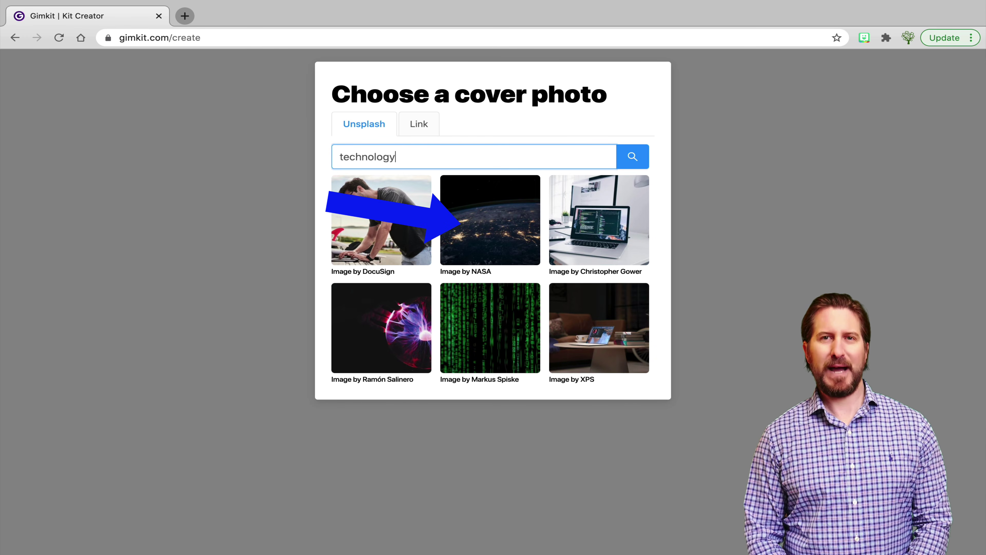
left_click(490, 220)
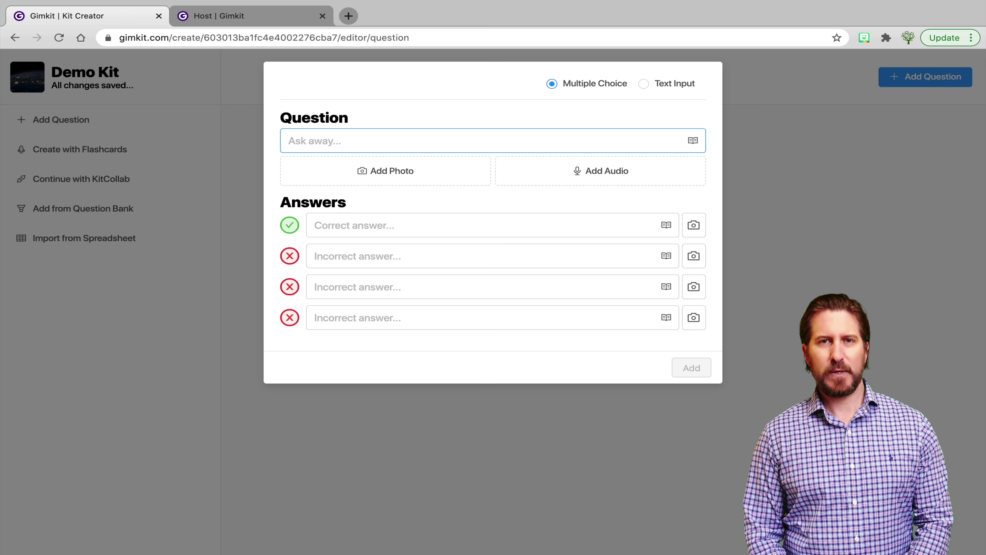
Enter "What is the largest ocean in the world?" as the text of the multiple-choice question.
type("What is the l")
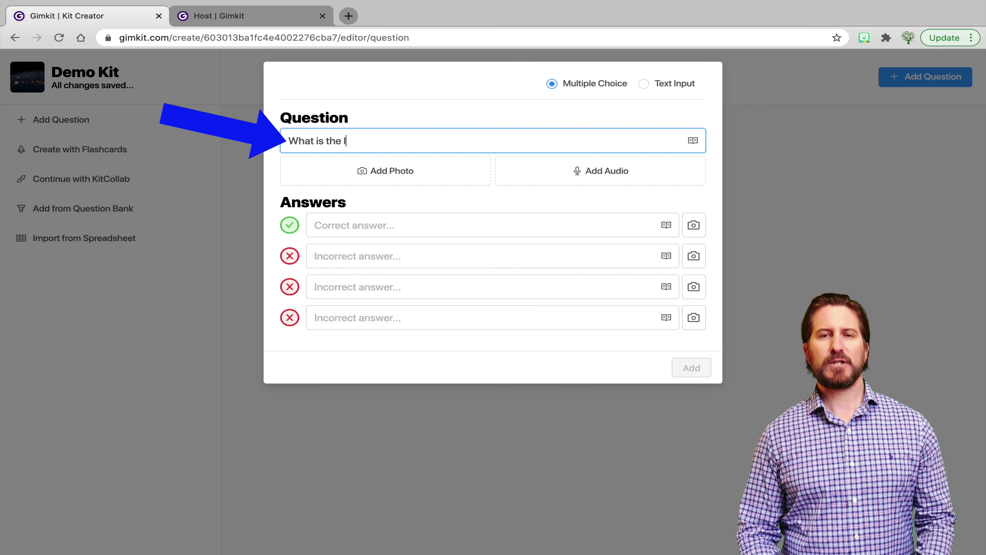
type("argest ocean ")
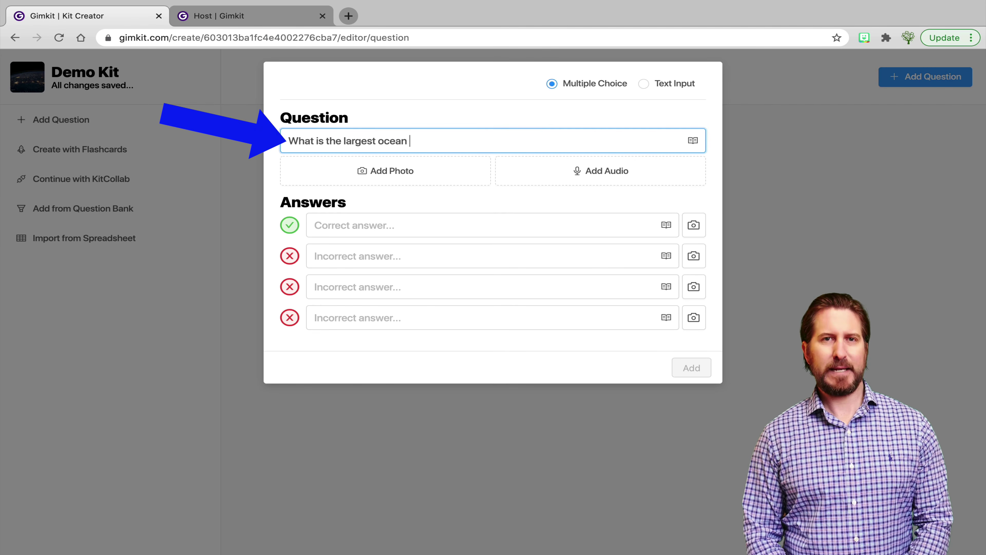
type("in the worl")
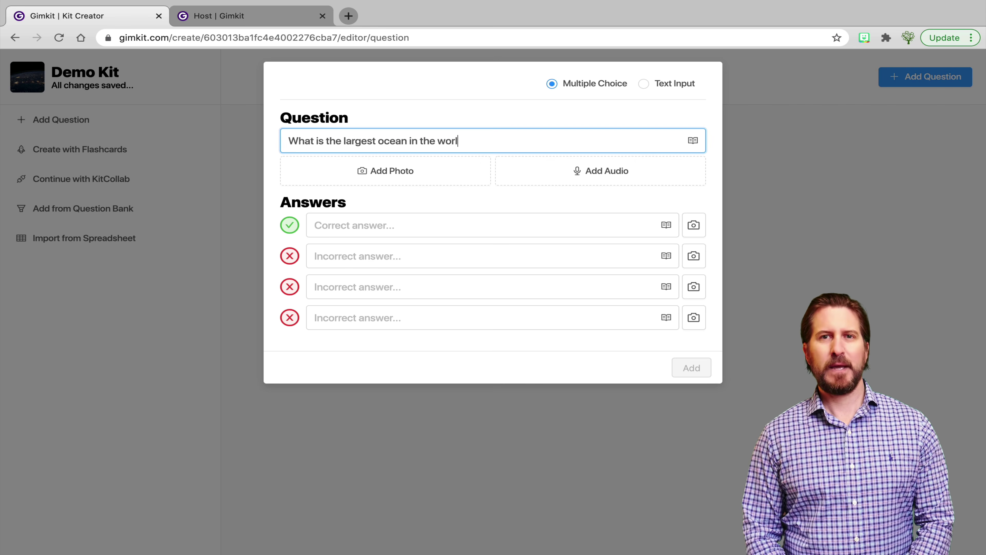
type("d?")
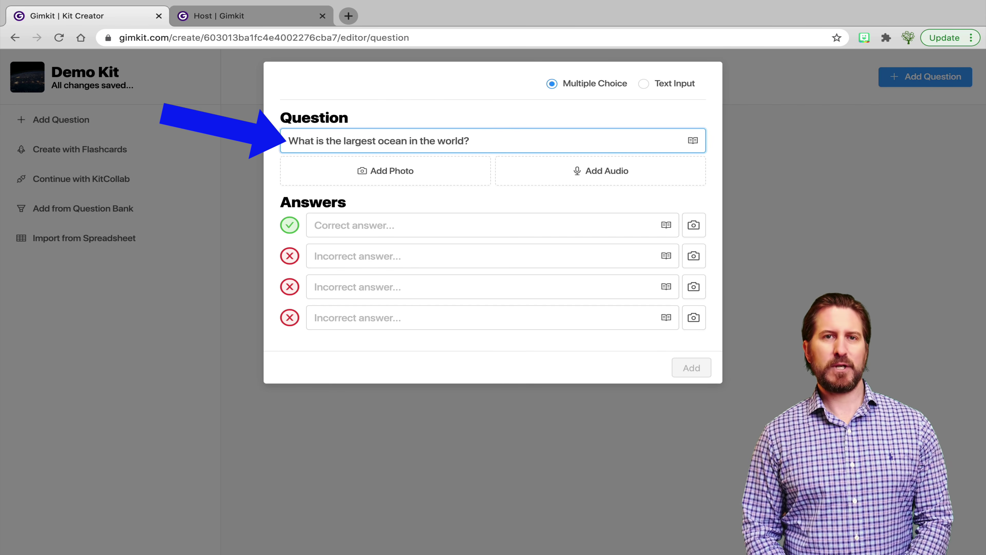
Search Unsplash for "globe" to add a photo to the ocean question.
left_click(386, 170)
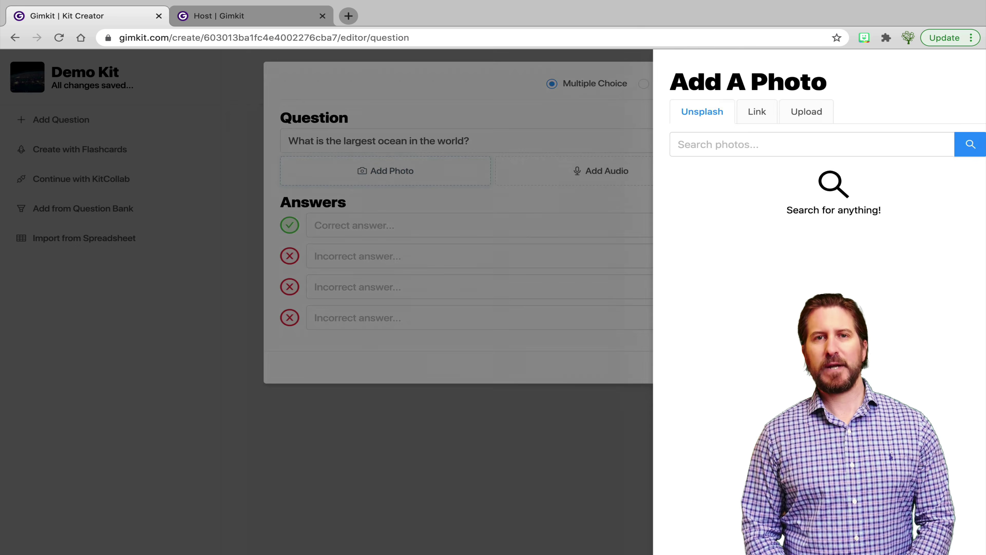
type("globe")
key("Return")
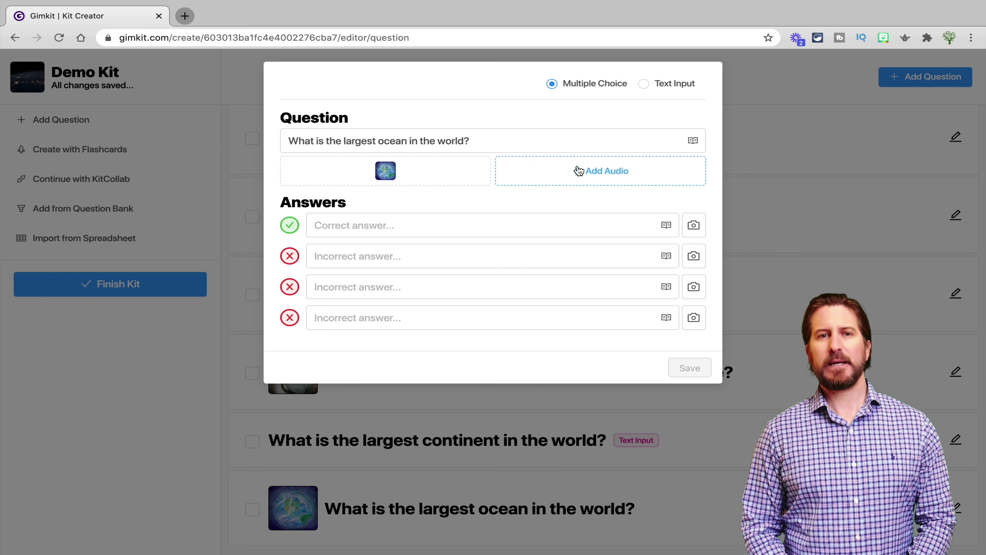
Record an audio clip for the ocean question, allowing microphone access, and save the recording.
left_click(578, 171)
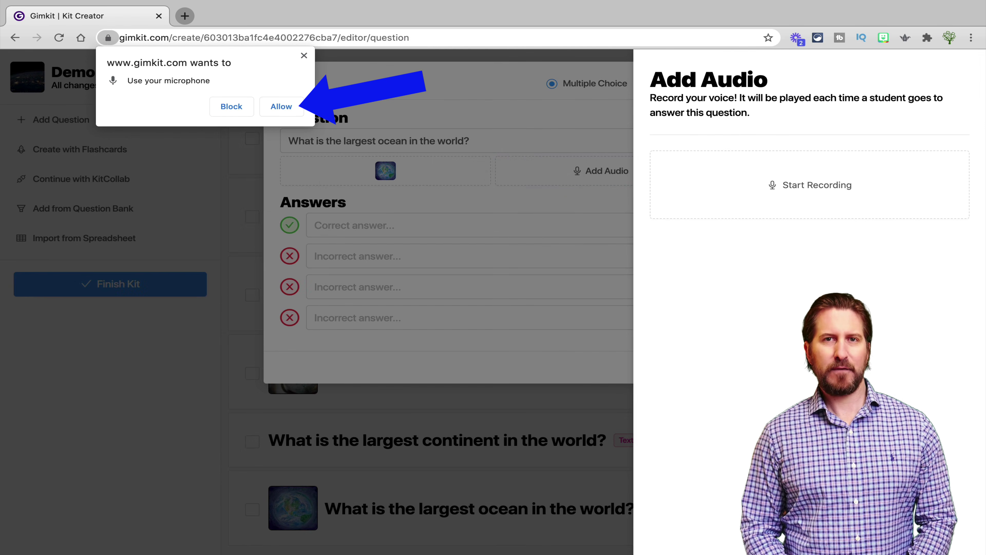
left_click(281, 106)
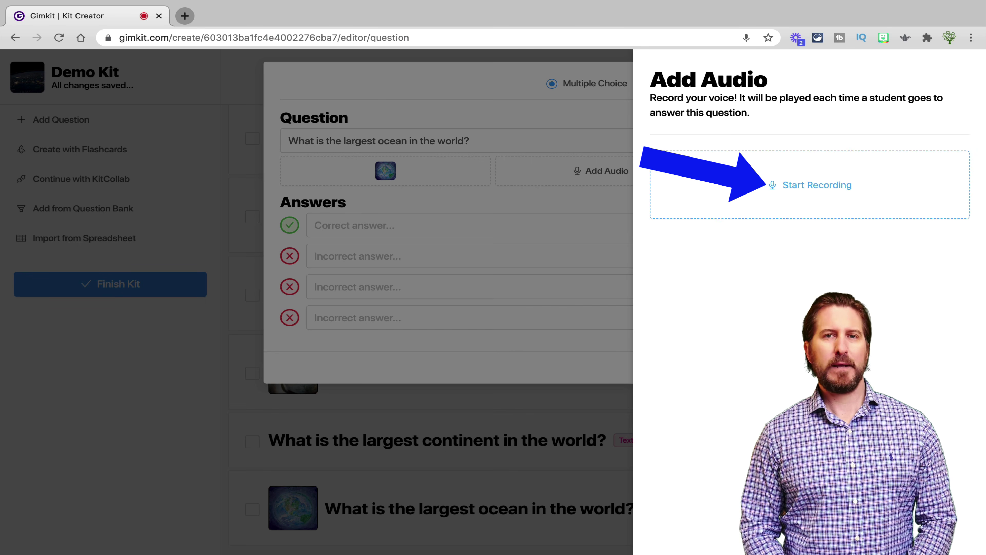
left_click(817, 185)
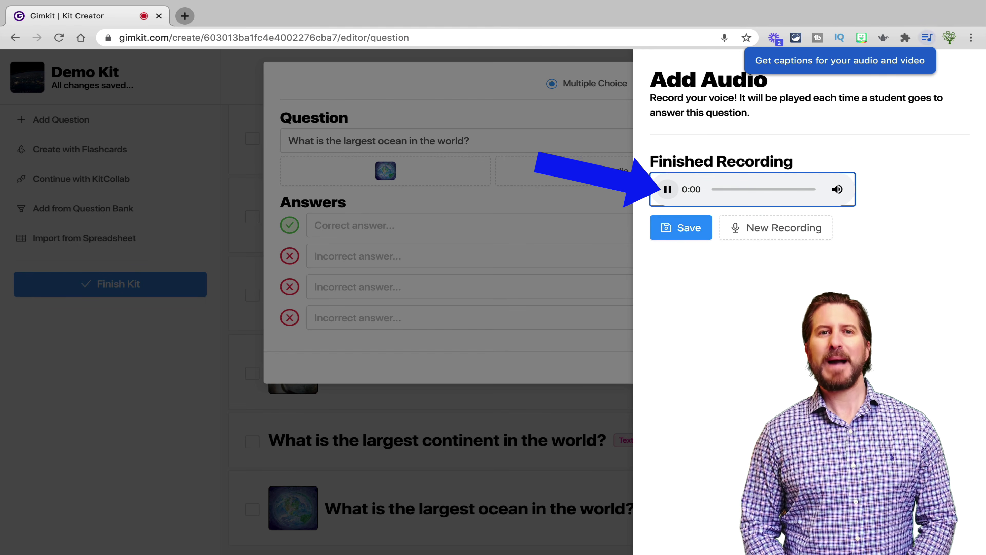
left_click(681, 228)
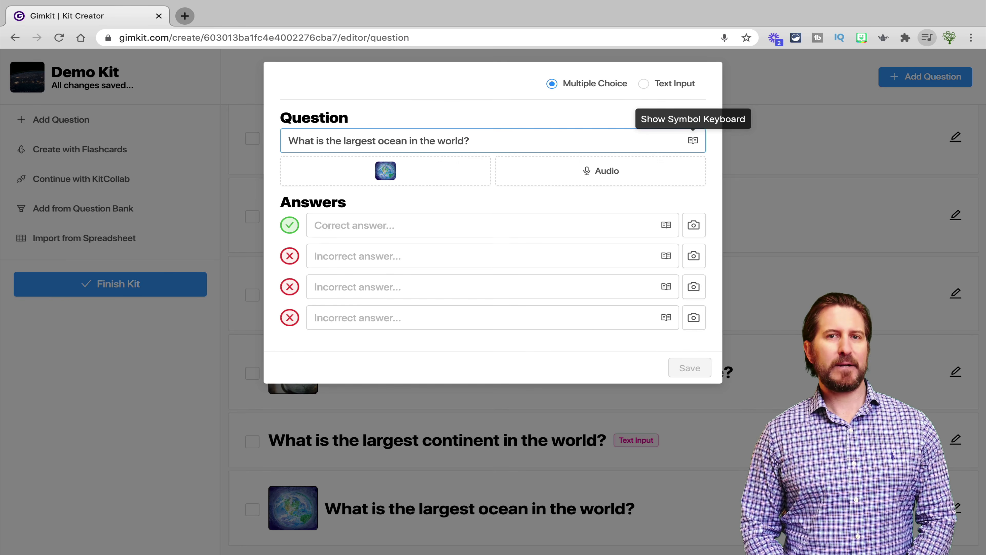
Look through the question's symbol keyboard, covering the Symbols, Currency, Math, Greek and Other sets, and close it.
left_click(693, 141)
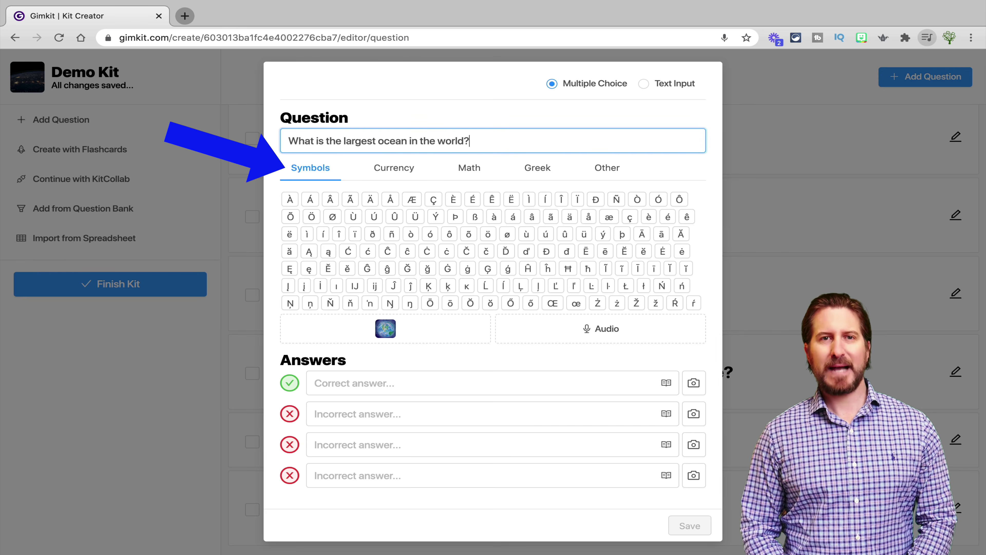
left_click(393, 168)
left_click(470, 167)
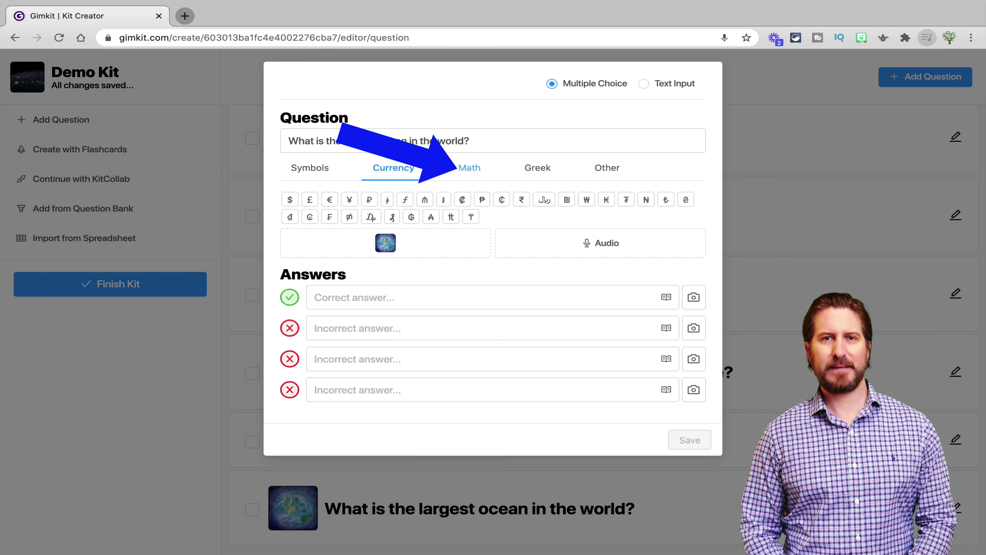
left_click(537, 168)
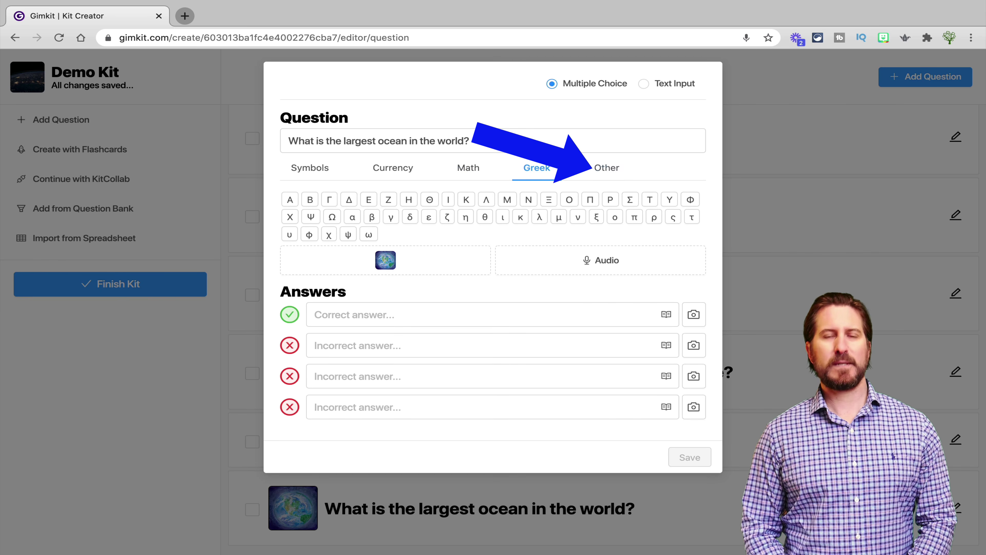
left_click(607, 168)
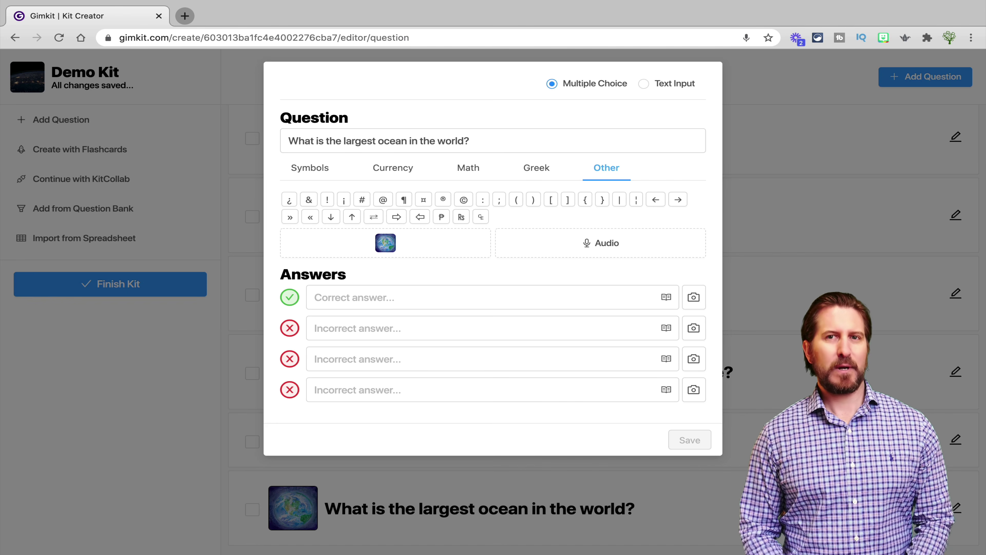
left_click(472, 141)
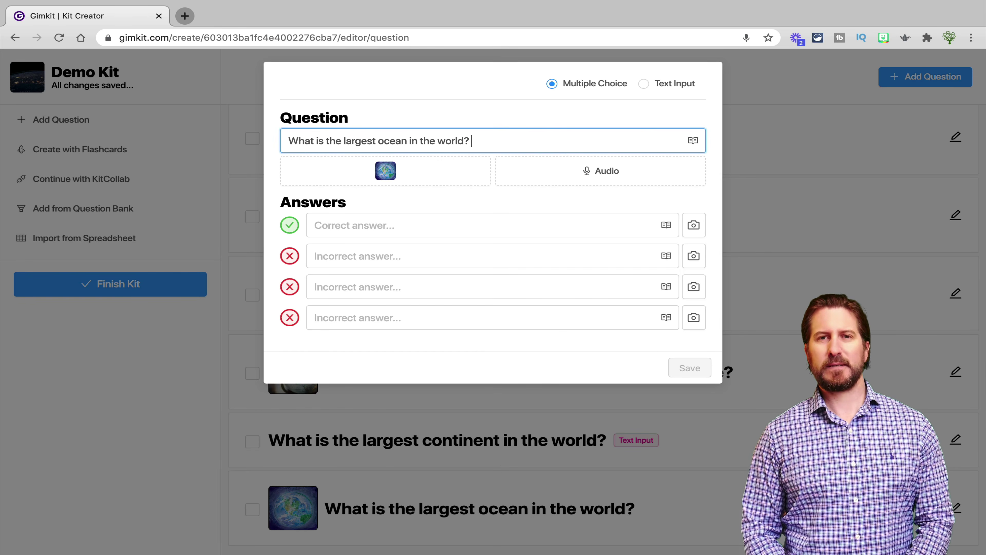
Enter Pacific Ocean as the correct answer and Atlantic Ocean, Indian Ocean and Arctic Ocean as the incorrect answers.
left_click(466, 225)
type("Pacific Ocean")
left_click(388, 256)
type("Atlantic Ocean")
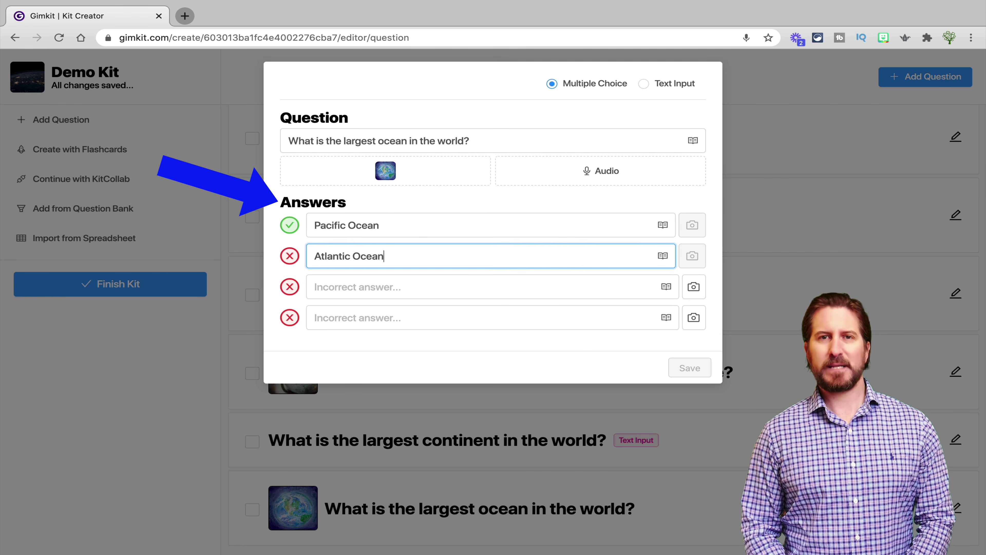
left_click(389, 287)
type("Inde")
key("BackSpace")
type("ian Ocean")
left_click(388, 318)
type("Arctic Ocean")
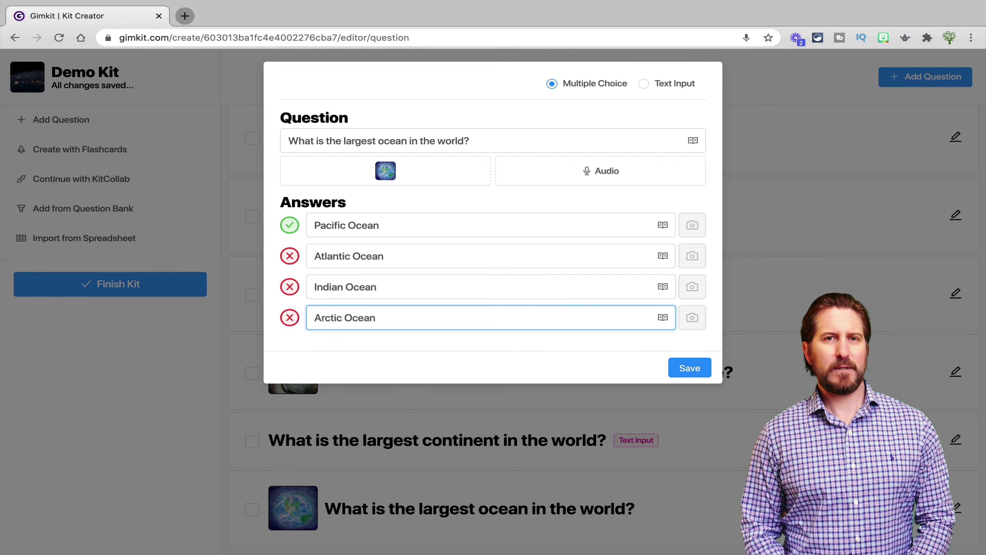
Clear the Arctic Ocean text from the last incorrect answer.
key("ctrl+a")
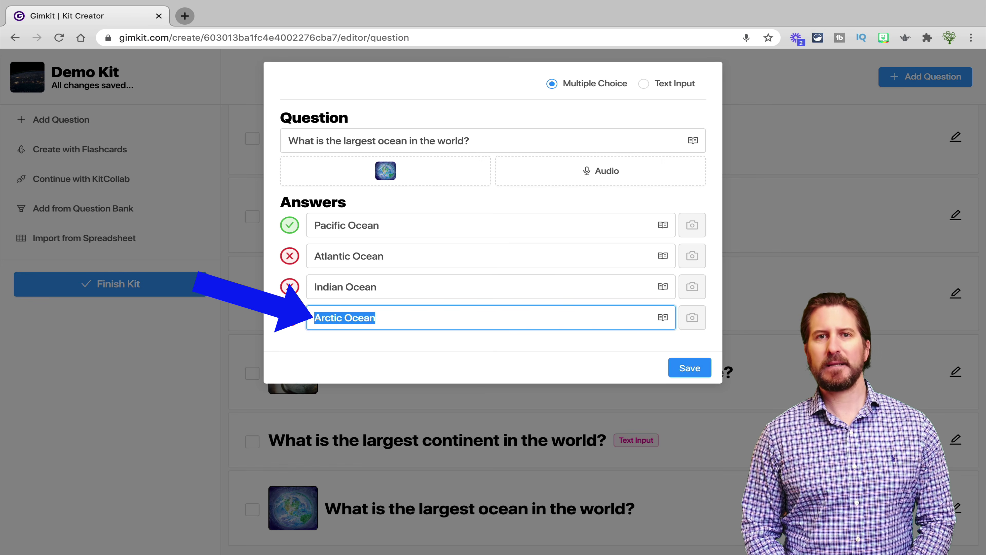
key("BackSpace")
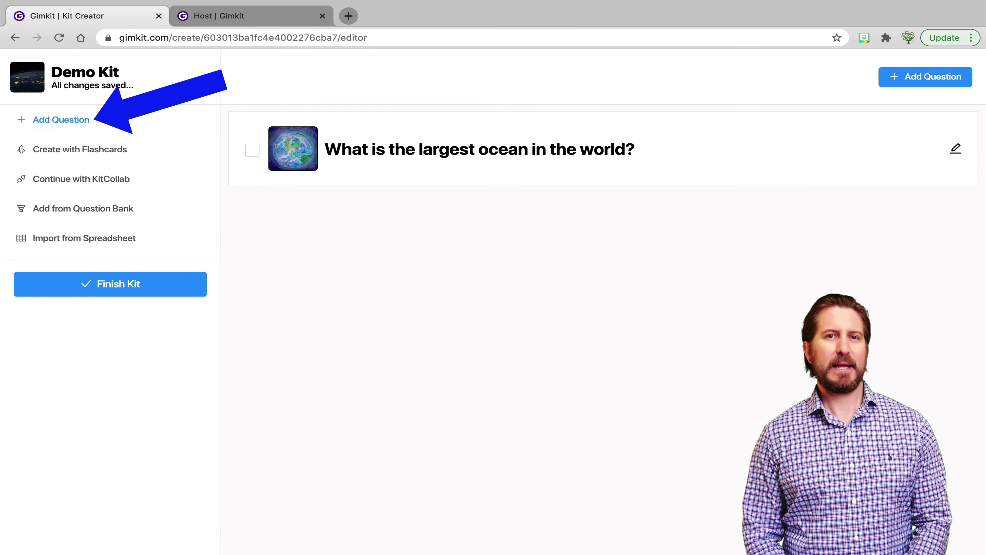
Add a text-input question "What is the largest continent in the world?" with Asia as the correct answer.
left_click(61, 119)
left_click(643, 84)
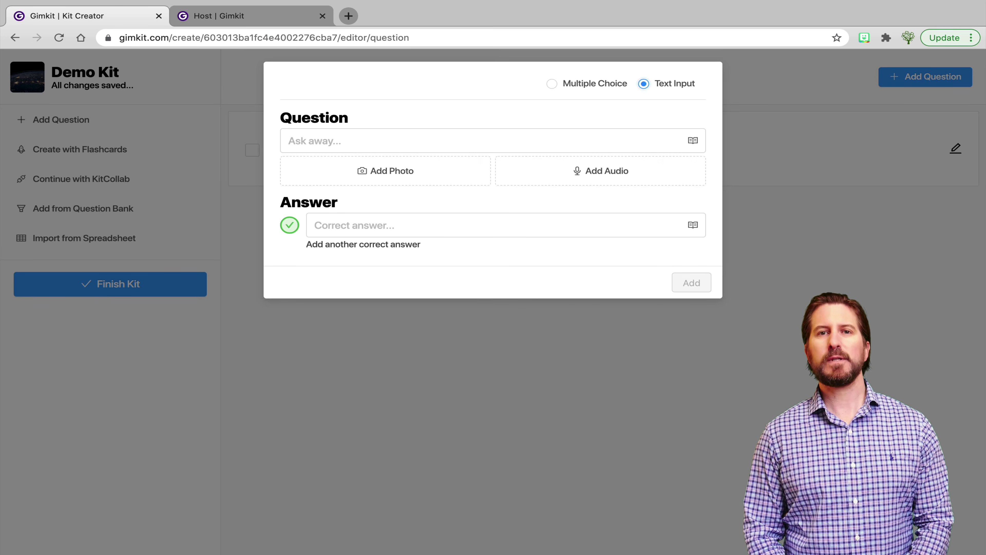
left_click(486, 141)
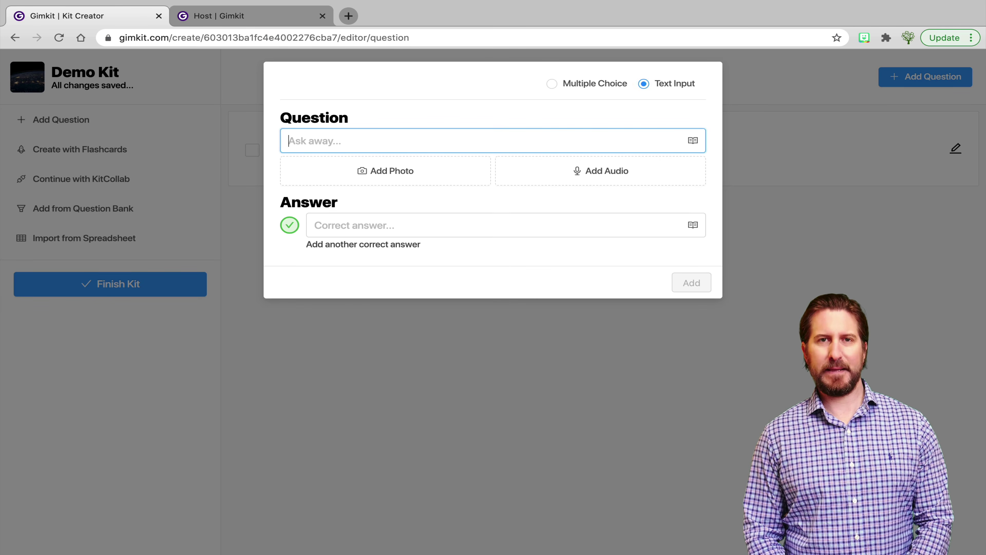
type("What is the largest continent in the world?")
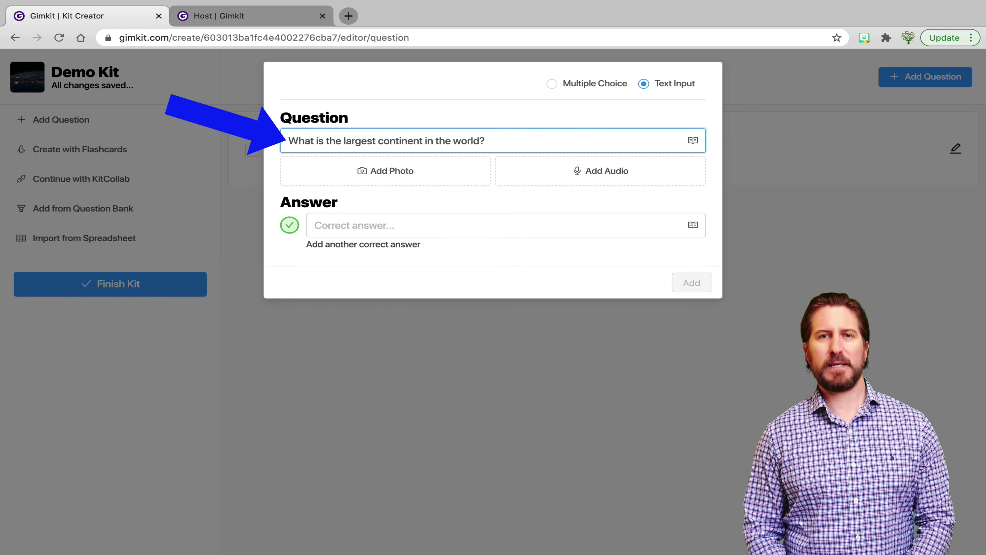
left_click(504, 225)
type("Asia")
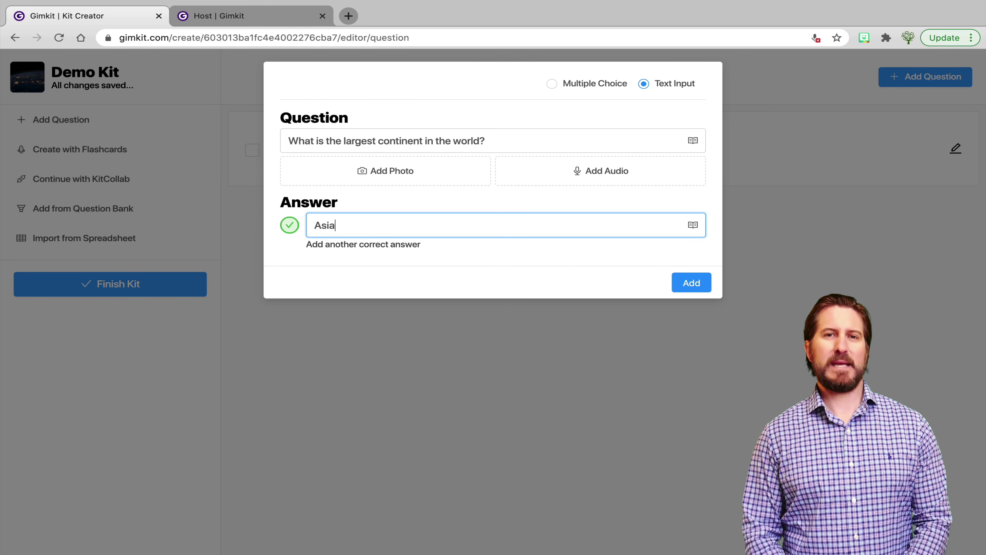
key("Return")
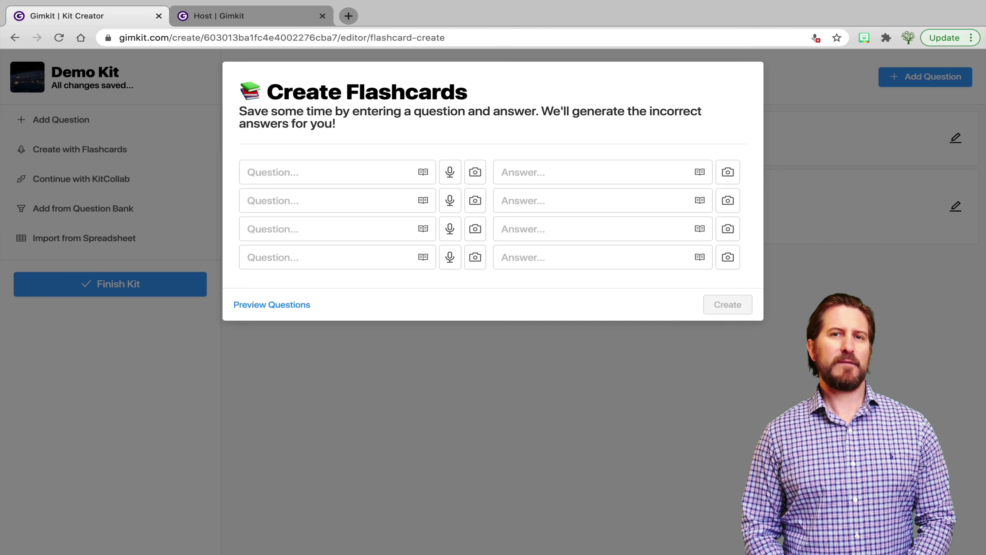
Enter "How many continents are there?" as the question of the first flashcard.
left_click(326, 172)
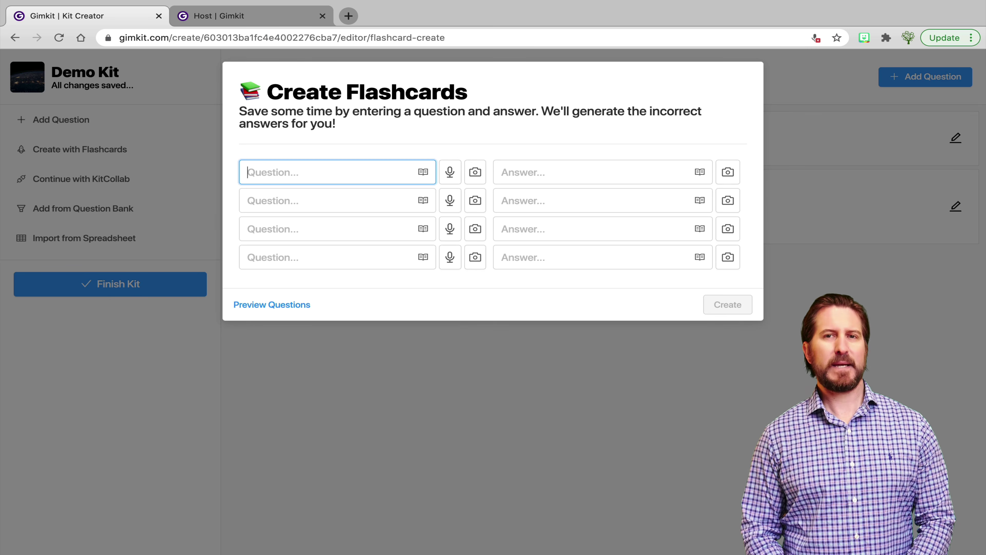
type("How many con")
type("tinents")
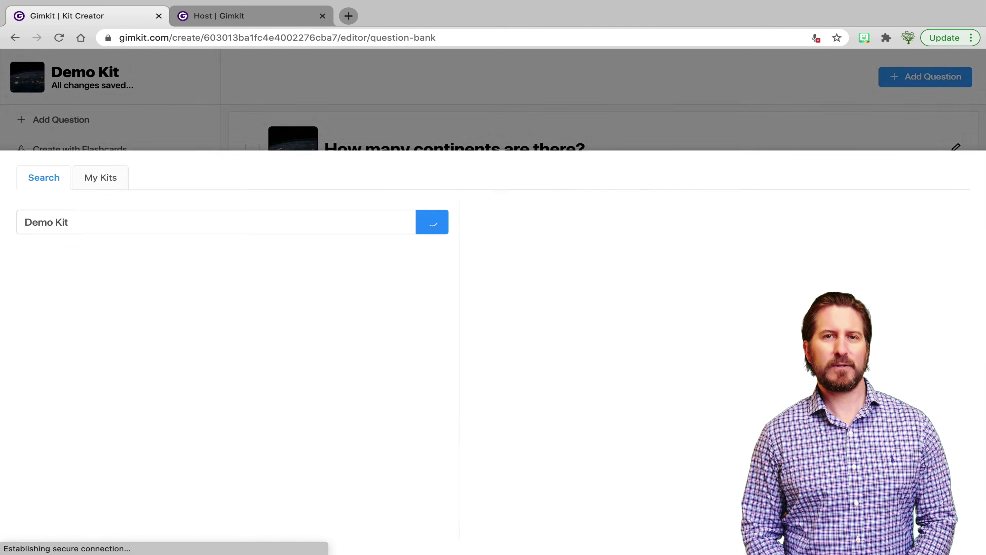
Preview the questions of a demo kit in the question bank, then search the bank for "world geography".
left_click(231, 319)
scroll(232, 404, "down", 5)
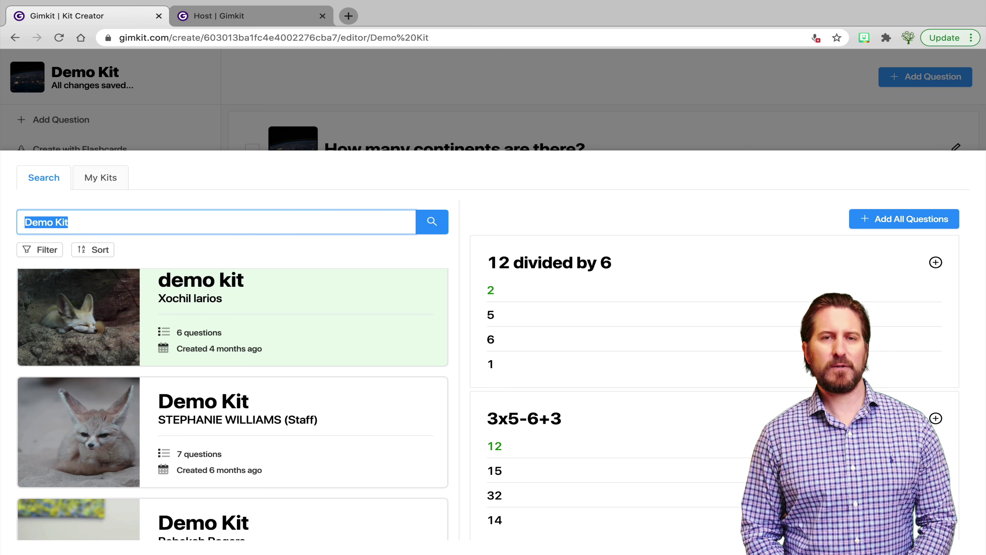
type("world geography")
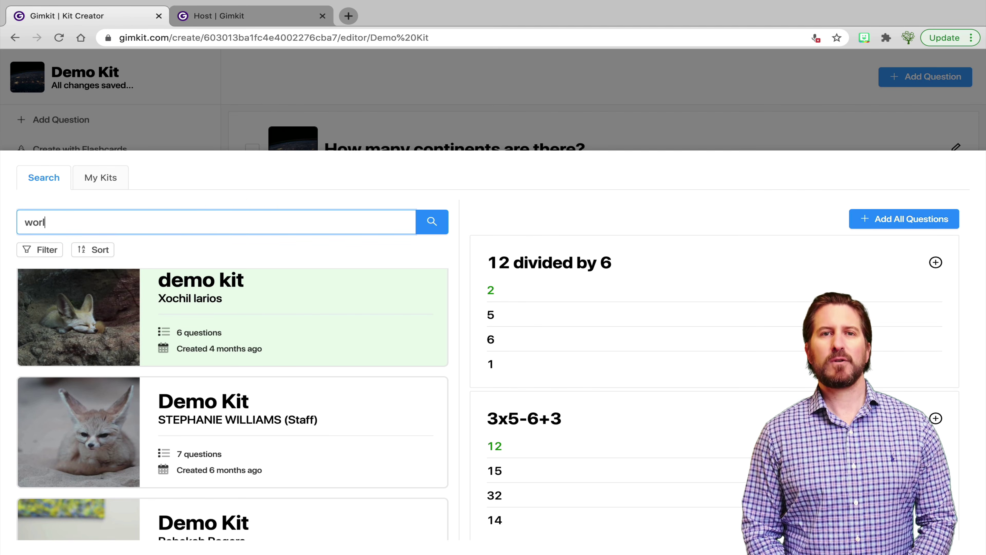
key("Return")
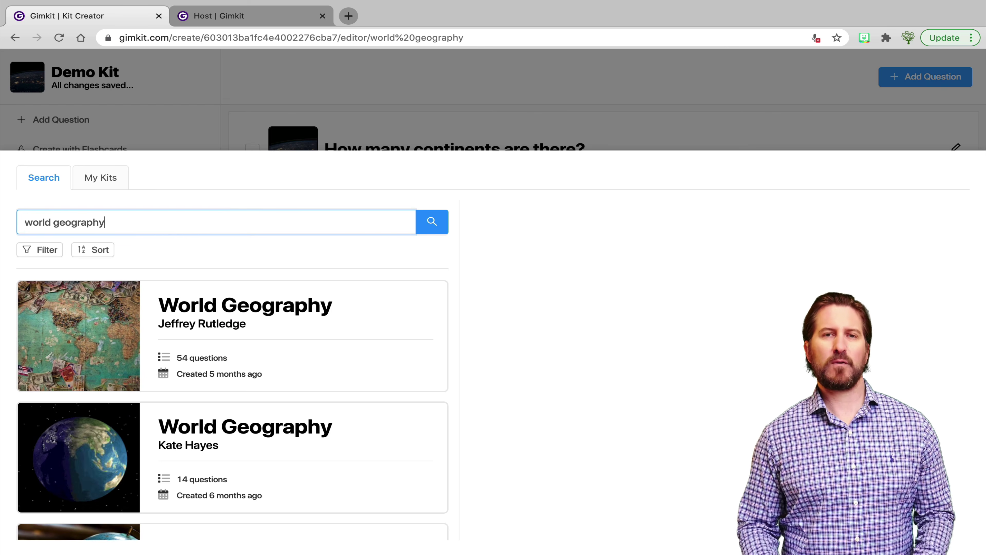
Add the Continents, Oceans and Equator questions from the first World Geography kit in the search results, closing the question bank when done.
left_click(292, 334)
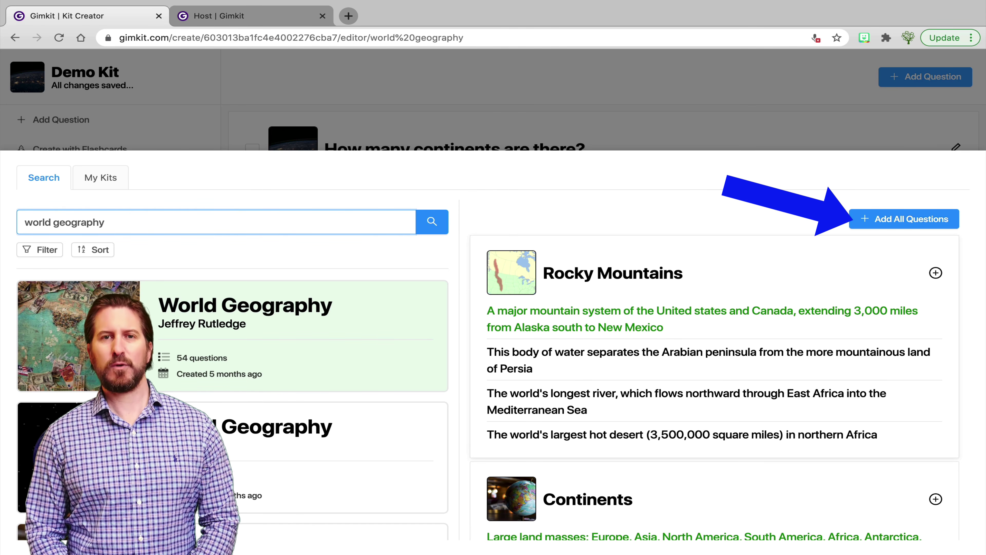
scroll(714, 369, "down", 4)
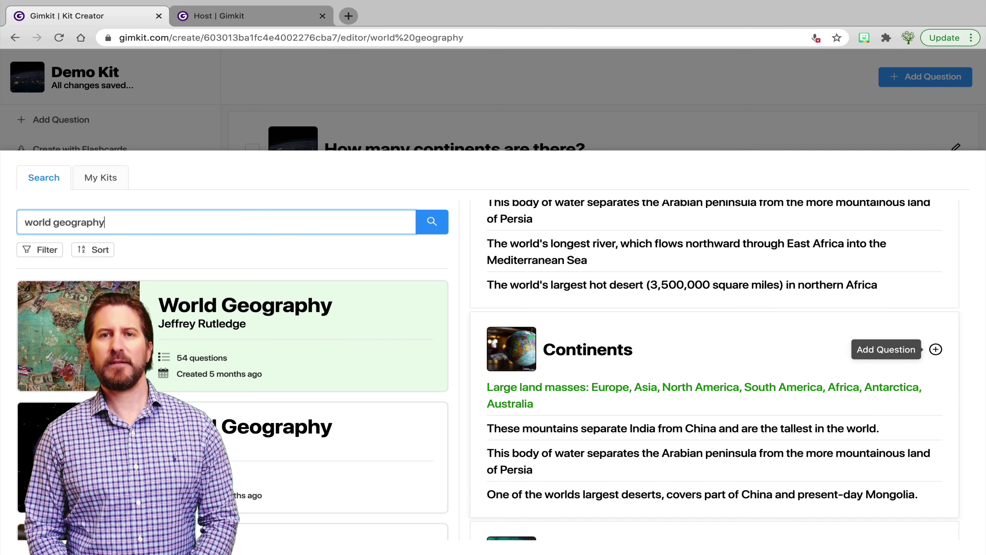
left_click(936, 348)
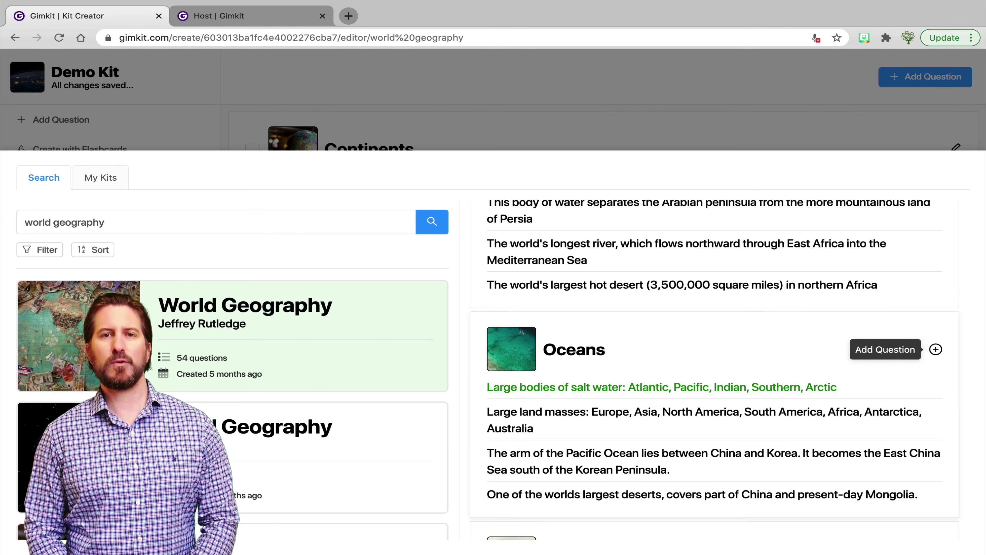
left_click(936, 349)
left_click(936, 349)
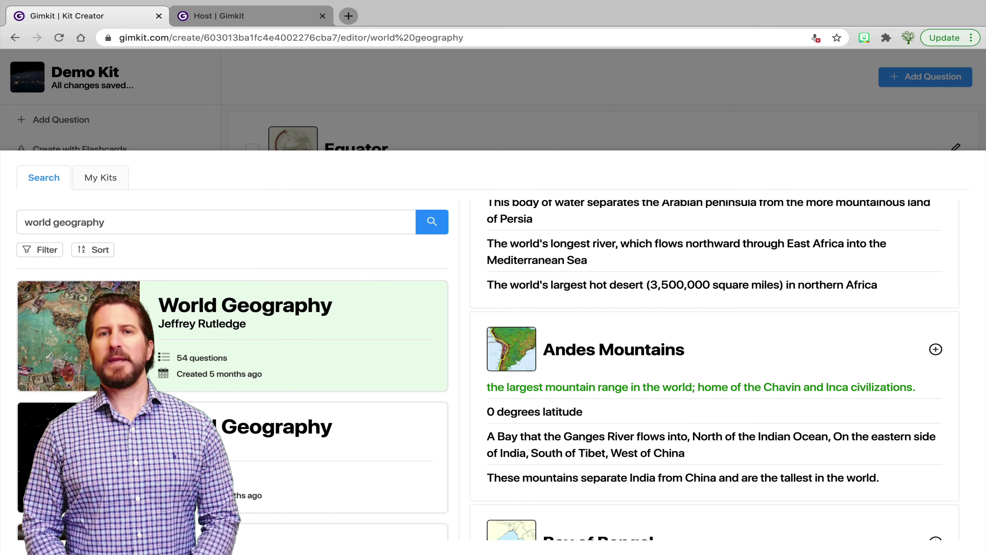
key("Escape")
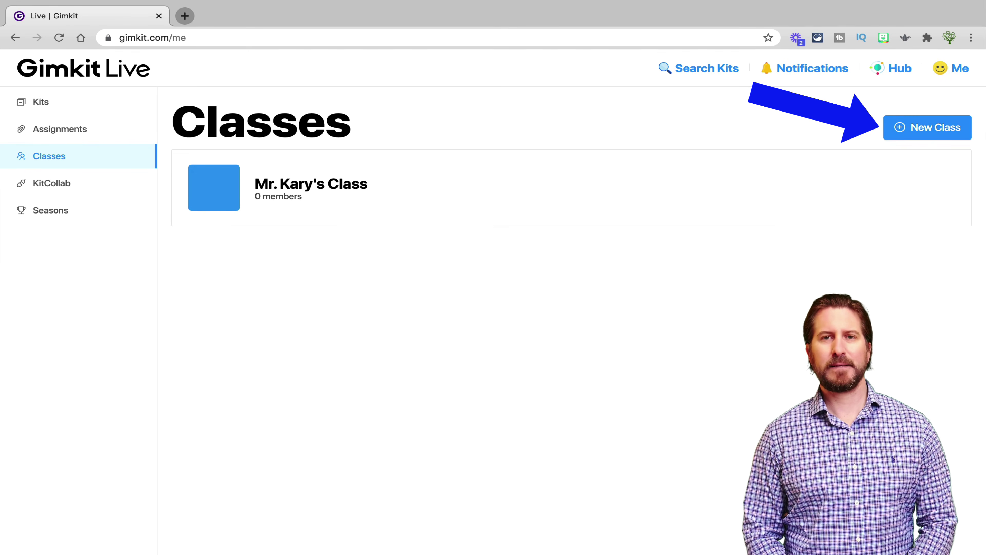
Start creating a new class on the Classes page.
left_click(927, 127)
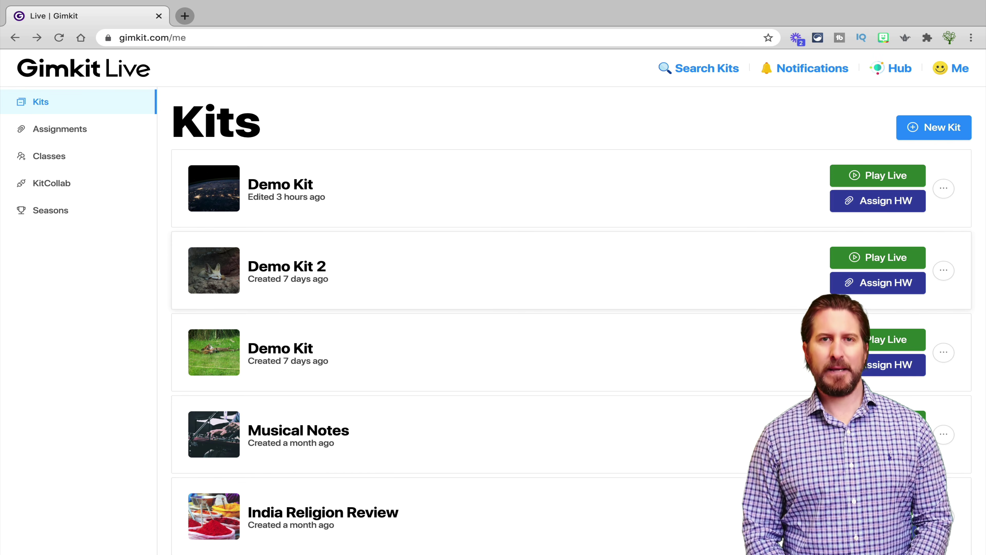
Start hosting a live game with Demo Kit 2 and choose the Classic mode.
left_click(878, 258)
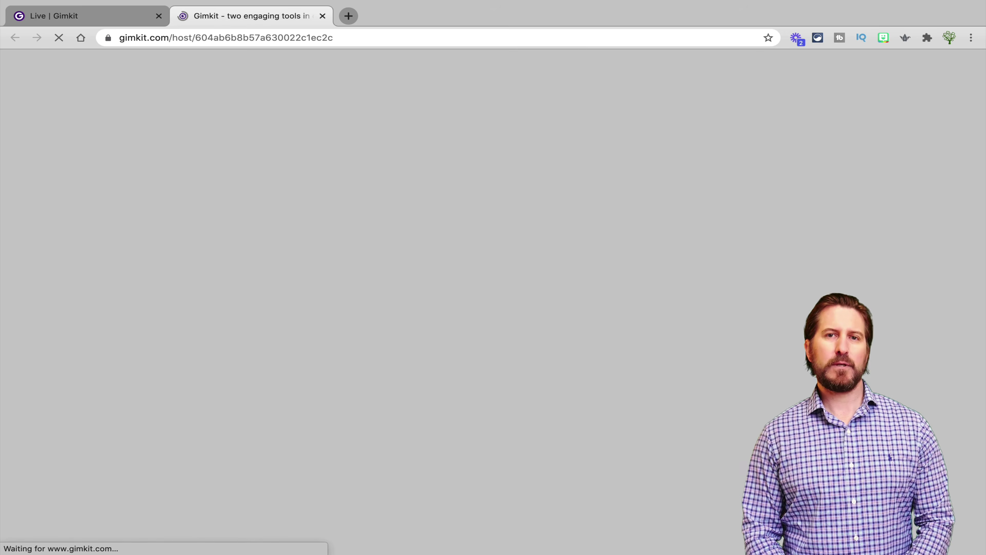
scroll(493, 349, "down", 4)
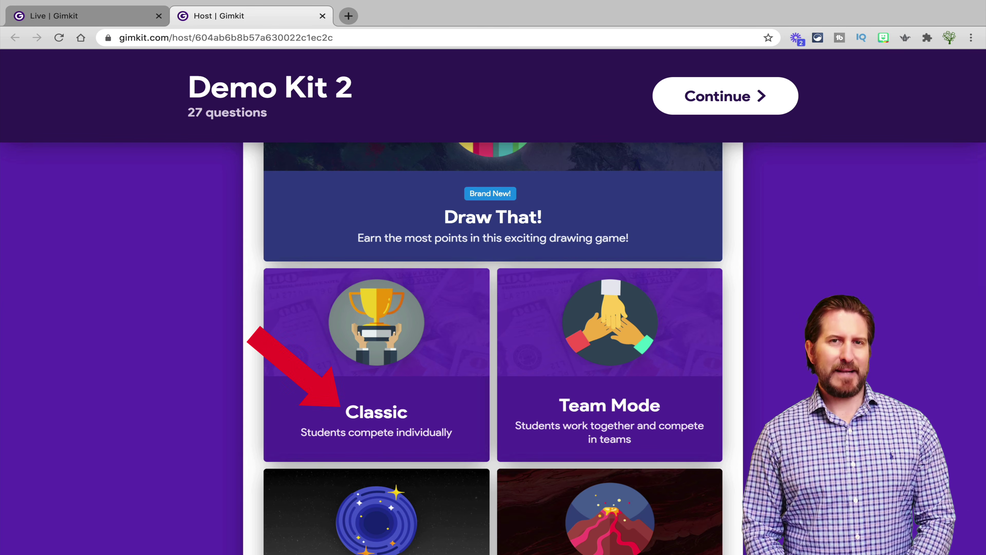
left_click(377, 411)
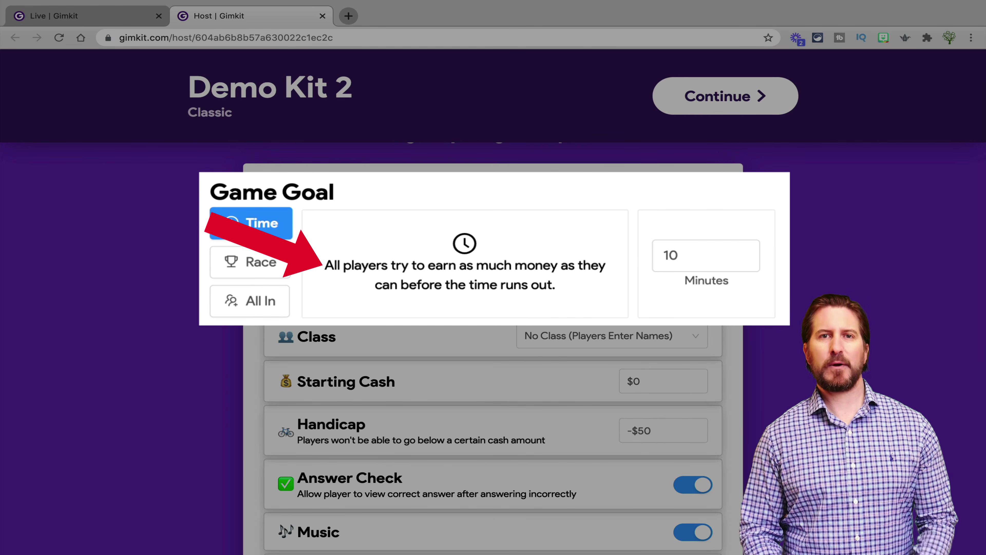
Set the time goal to 5 minutes and try out the Race and All In game goals.
left_click(684, 255)
double_click(683, 255)
type("5")
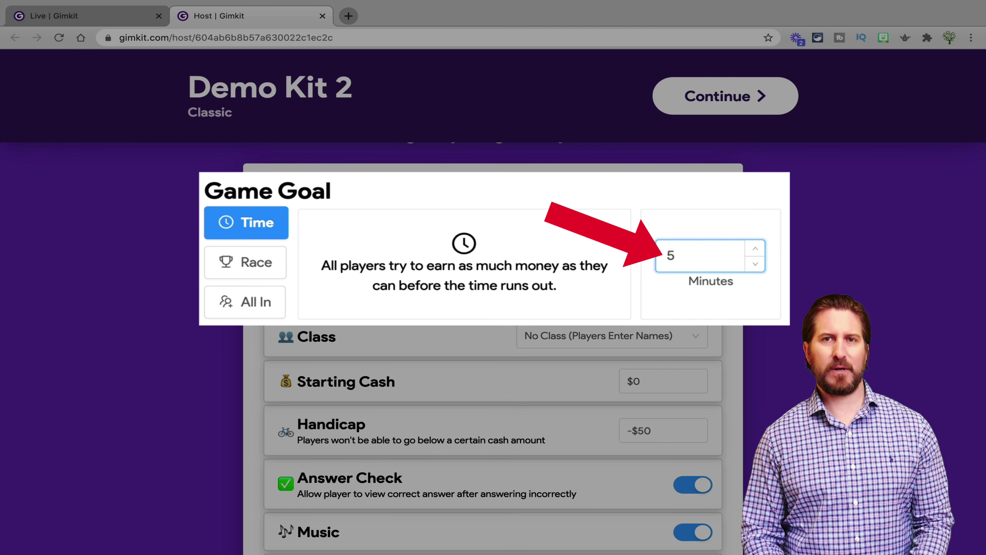
left_click(246, 262)
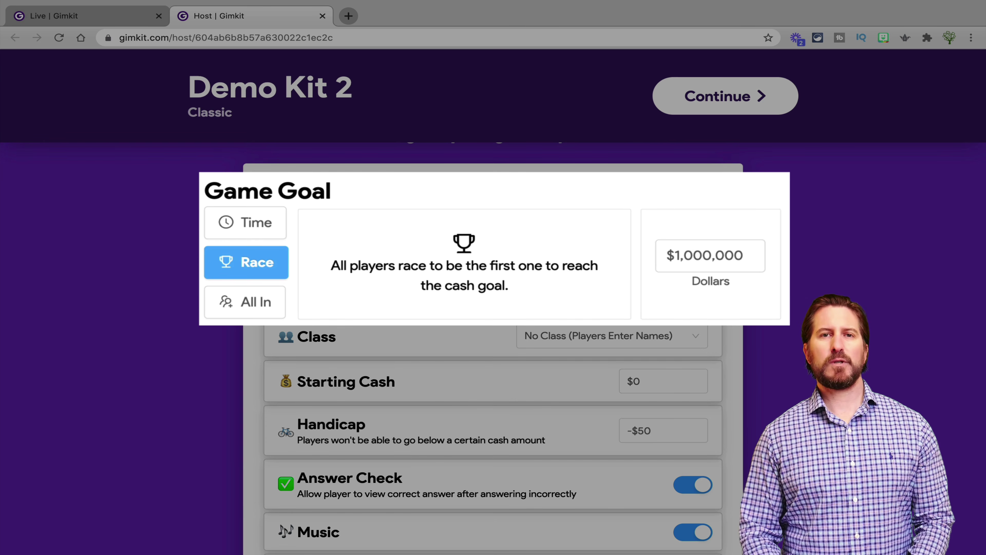
left_click(246, 301)
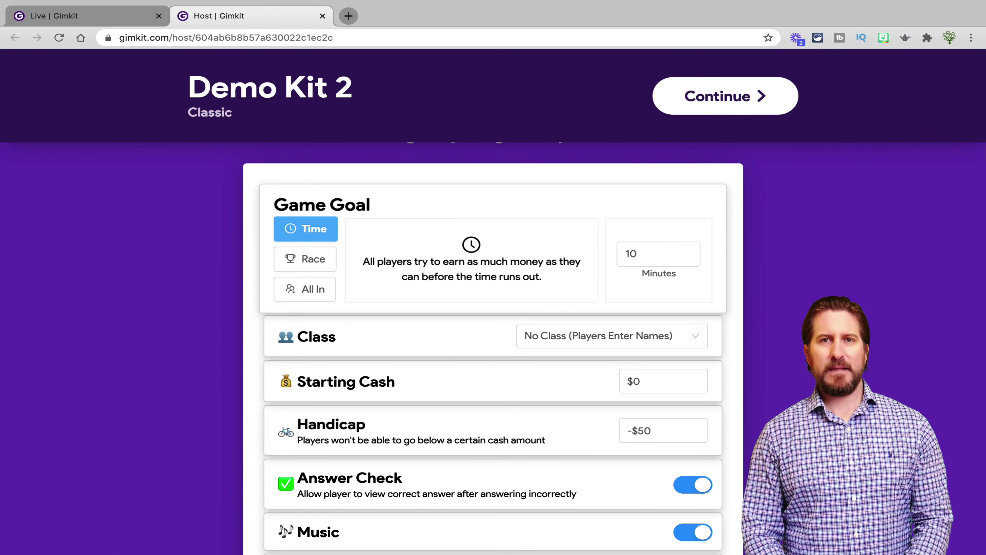
Assign the game to the second saved class instead of letting players enter names.
scroll(614, 280, "down", 2)
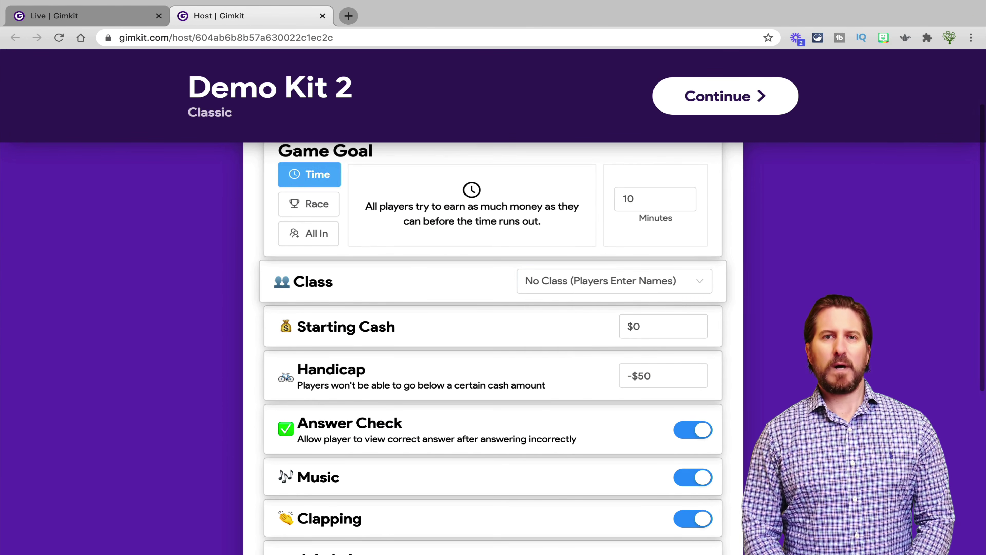
left_click(613, 281)
key("Down")
key("Down")
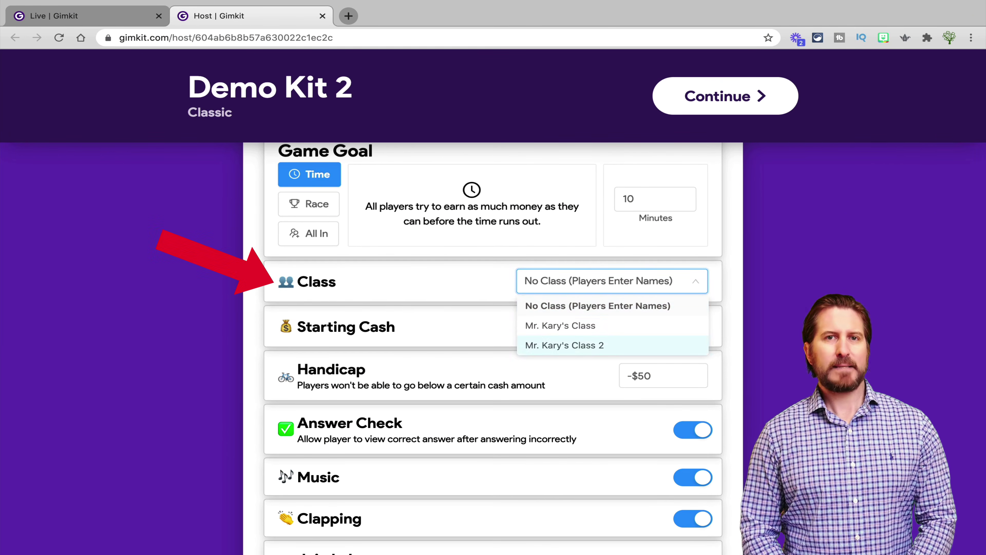
key("Return")
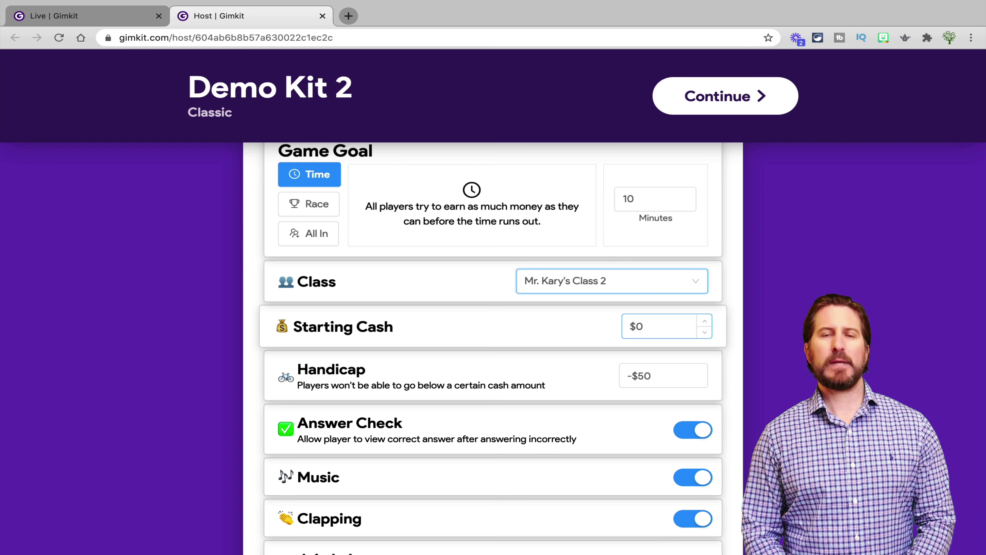
Review the remaining game options, from Starting Cash and Handicap through the Shop Options.
scroll(660, 326, "down", 3)
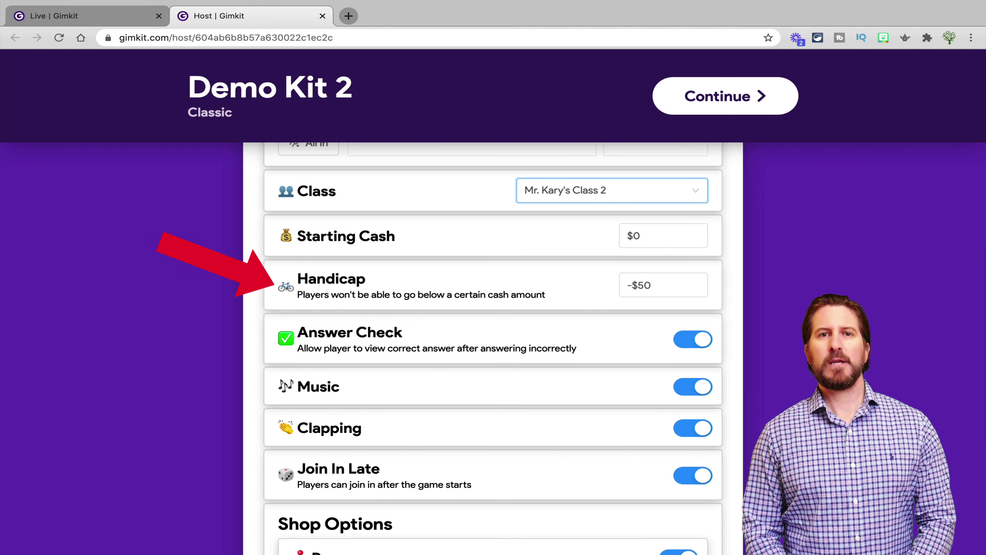
scroll(493, 350, "down", 3)
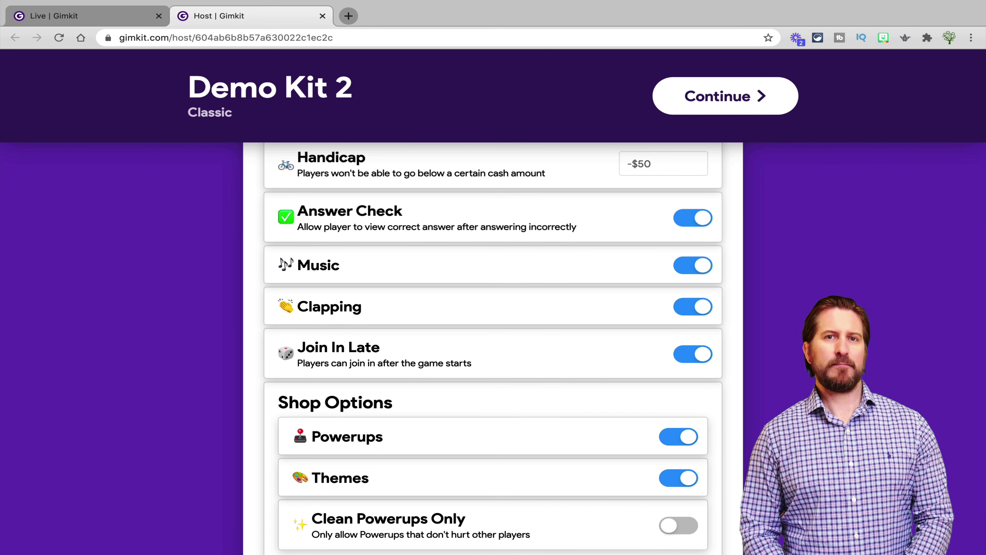
scroll(493, 350, "down", 3)
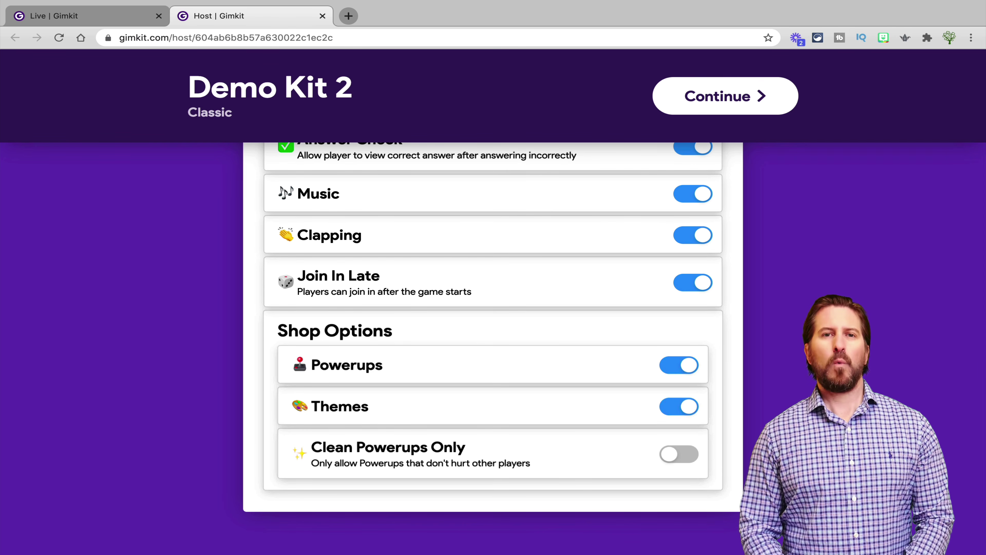
scroll(493, 350, "up", 10)
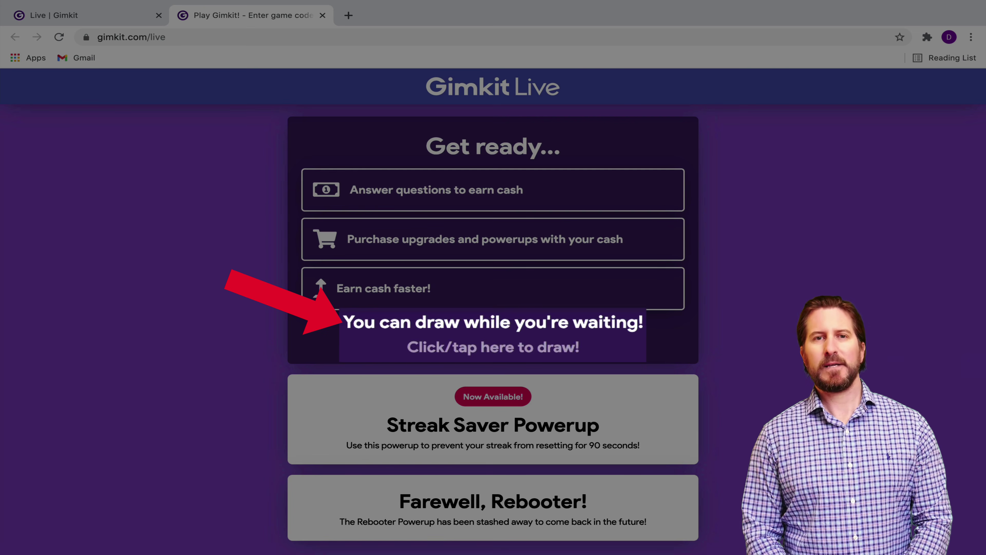
Draw "Hi" freehand with the pencil on the player's waiting screen, adding a long stroke and a short mark beside it.
mouse_move(382, 216)
left_mouse_down()
mouse_move(385, 307)
mouse_move(472, 268)
left_mouse_up()
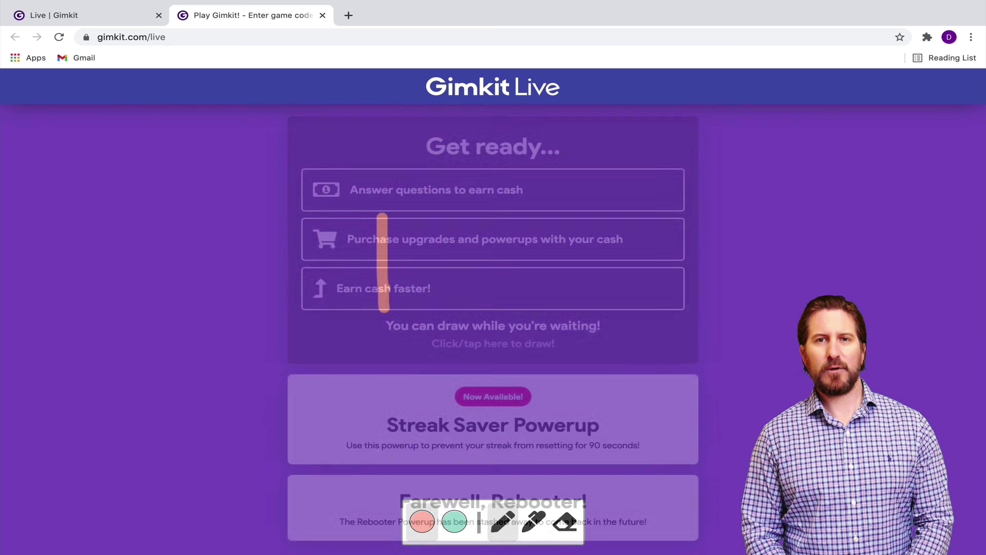
left_click_drag(462, 222, 473, 304)
left_click_drag(504, 273, 510, 302)
left_click_drag(494, 246, 513, 246)
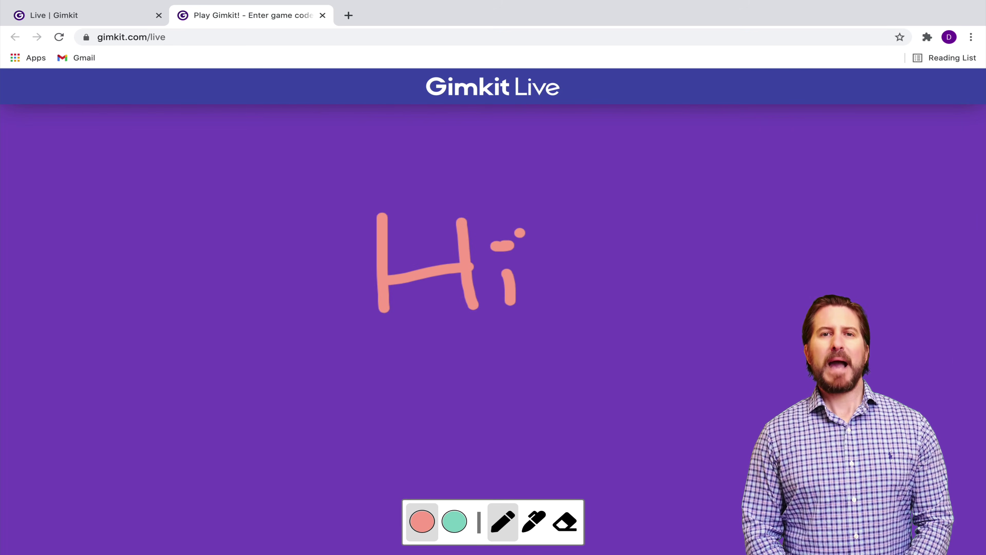
left_click_drag(566, 194, 592, 282)
left_click_drag(590, 327, 606, 323)
left_click_drag(600, 324, 583, 326)
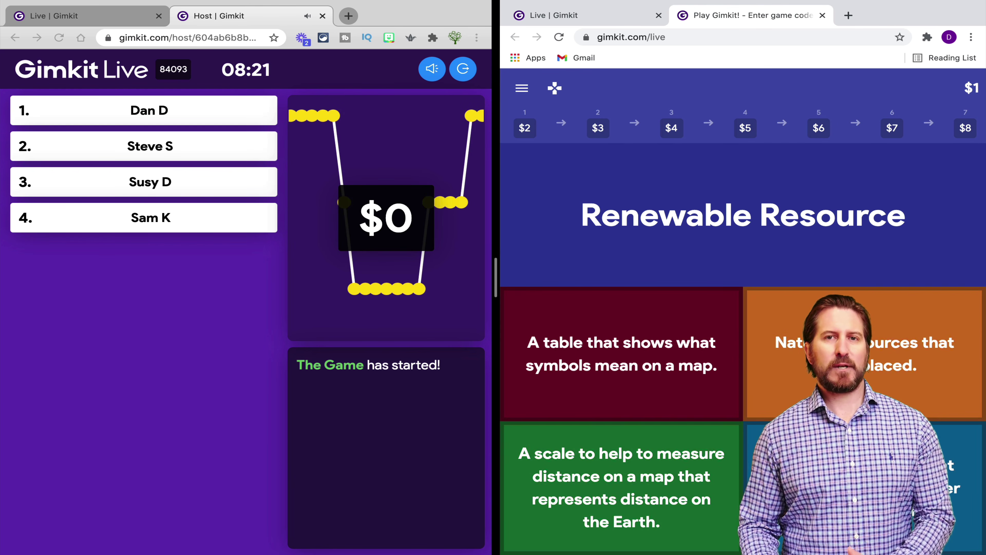
Answer the player's Renewable Resource question with the option about natural resources.
left_click(773, 352)
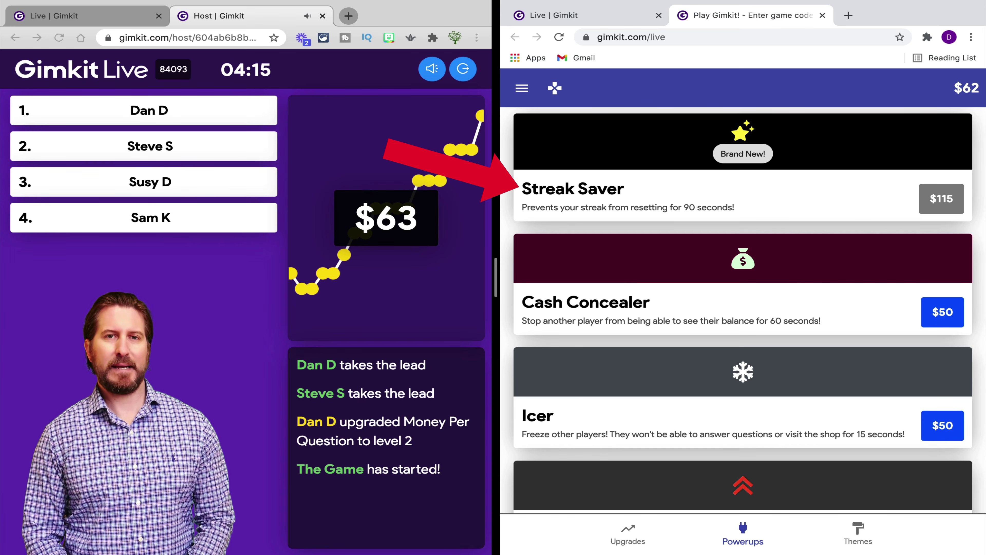
Examine the powerups available in the player's shop, from Streak Saver through Mega Bonus.
scroll(743, 311, "down", 3)
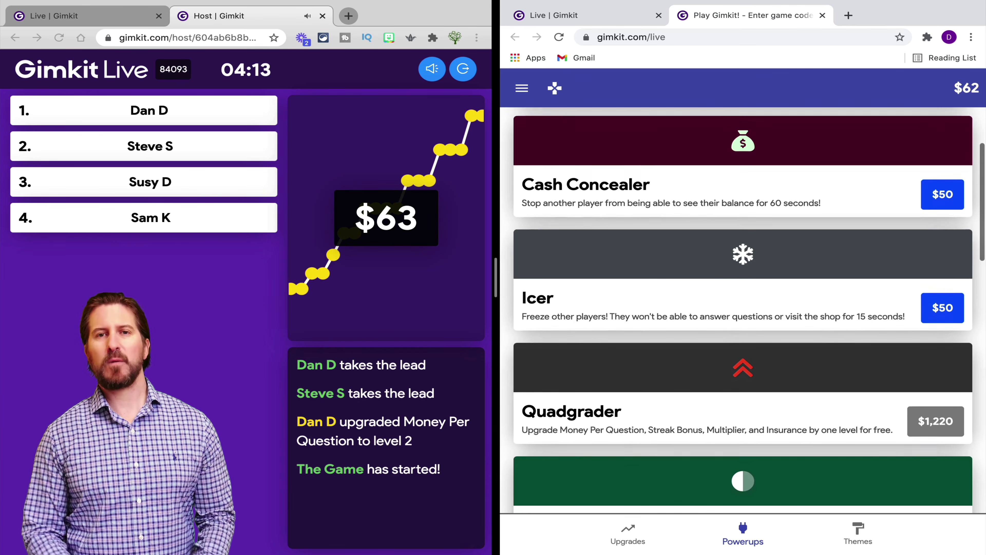
scroll(743, 310, "down", 1)
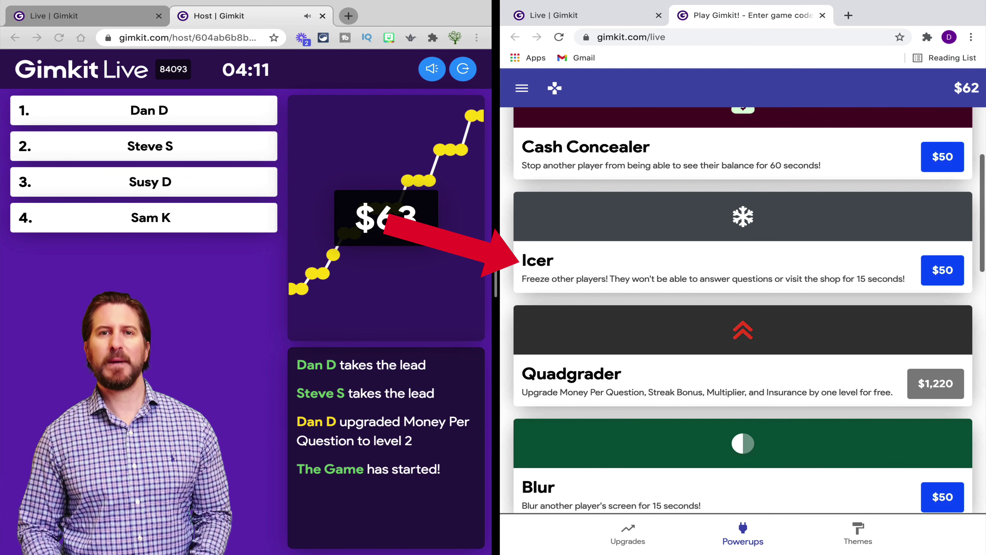
scroll(742, 310, "down", 7)
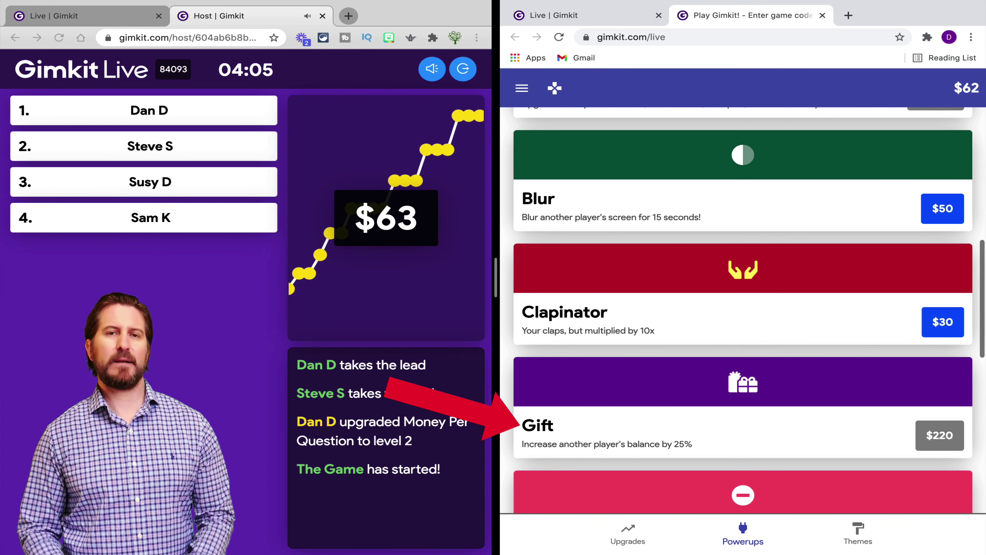
scroll(743, 310, "down", 8)
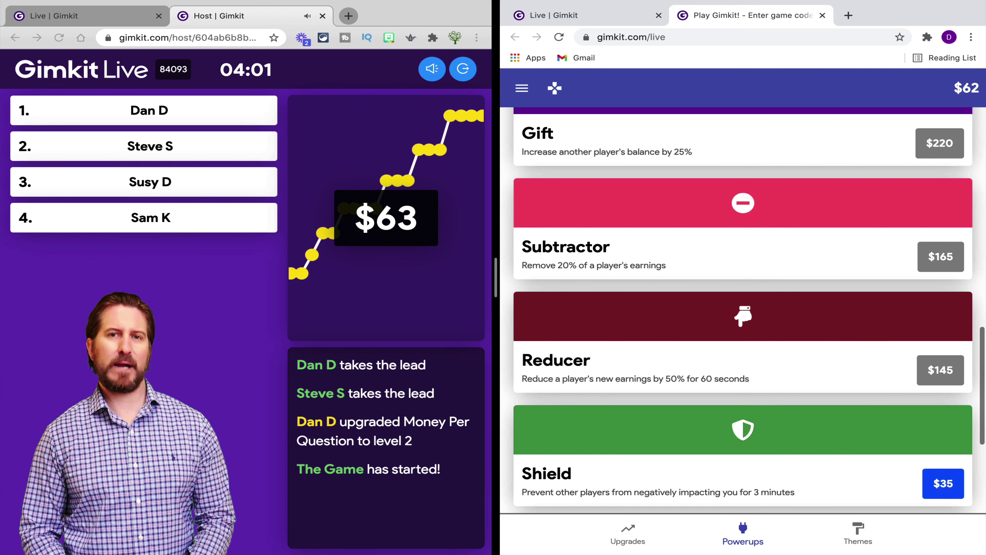
scroll(743, 310, "down", 4)
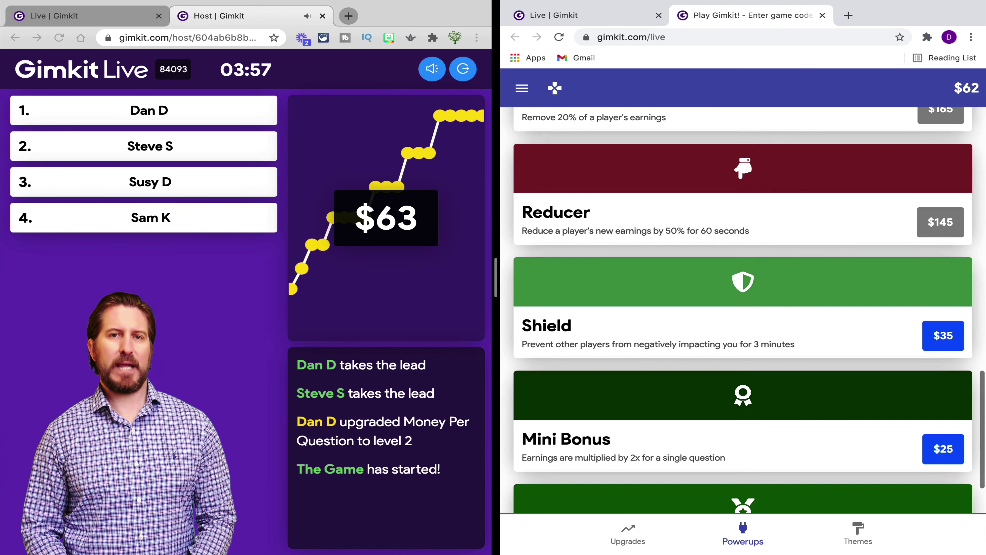
scroll(744, 310, "down", 2)
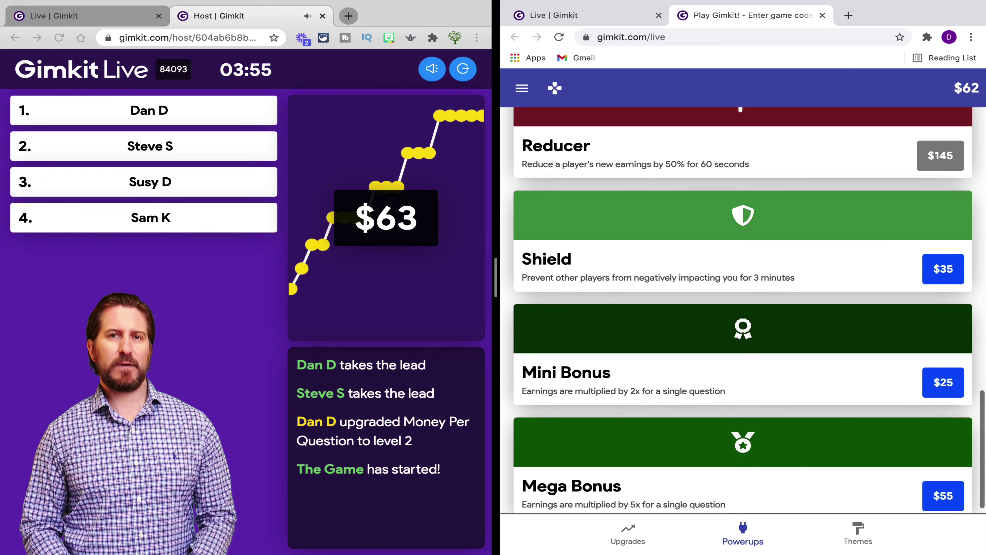
scroll(744, 310, "down", 1)
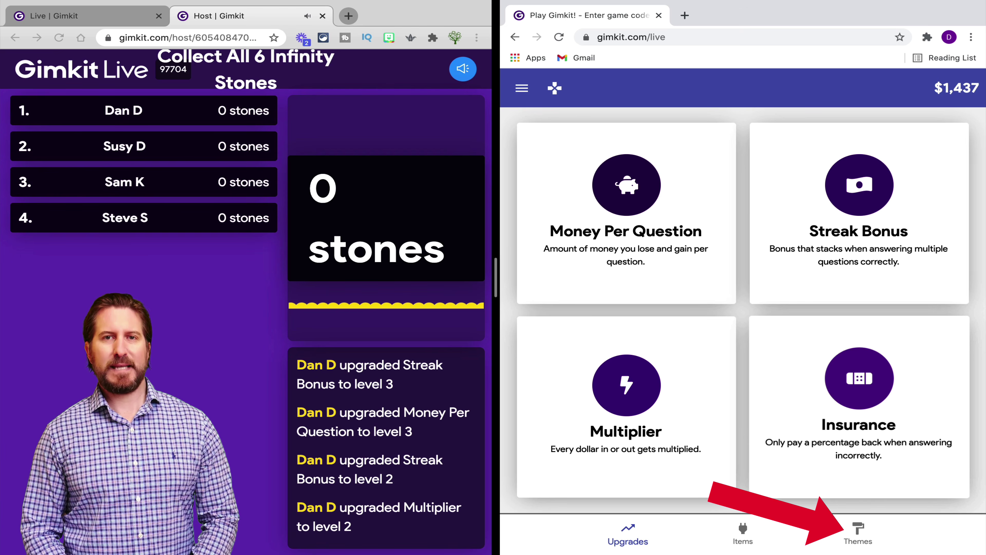
Browse the themes in the player's shop, and buy and apply the Retro theme.
left_click(858, 532)
scroll(744, 311, "down", 6)
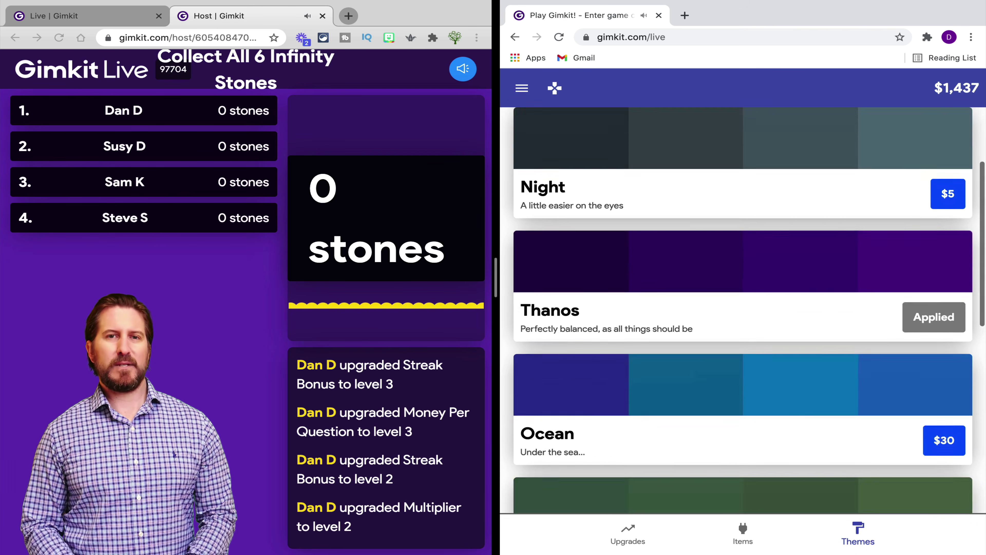
scroll(744, 311, "up", 5)
scroll(744, 311, "down", 10)
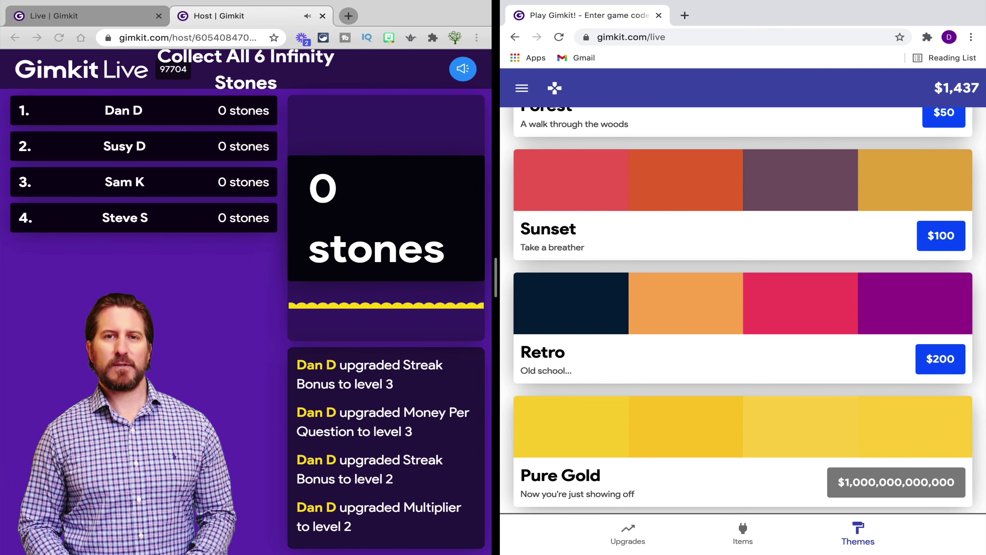
left_click(941, 359)
left_click(941, 359)
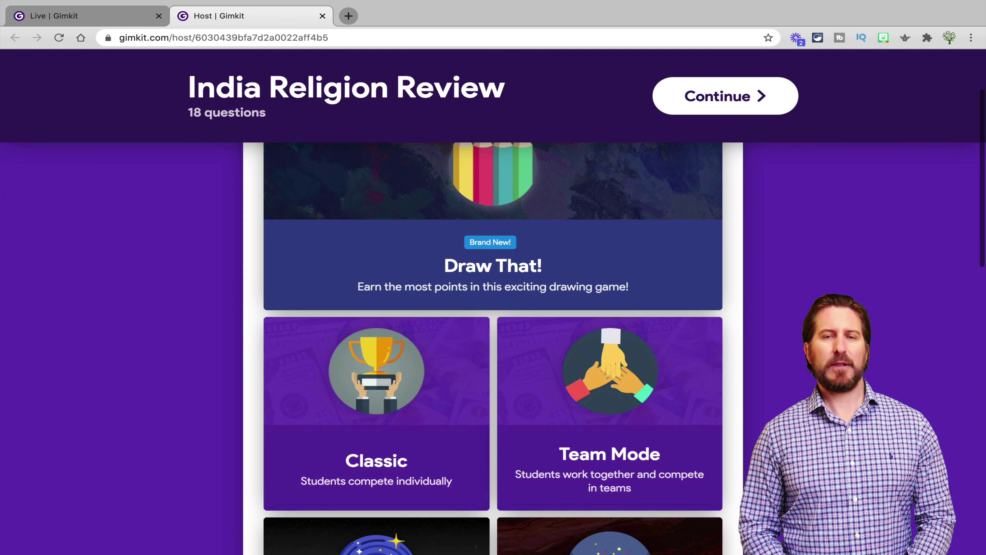
Choose Team Mode for the India Religion Review live game.
scroll(493, 349, "down", 4)
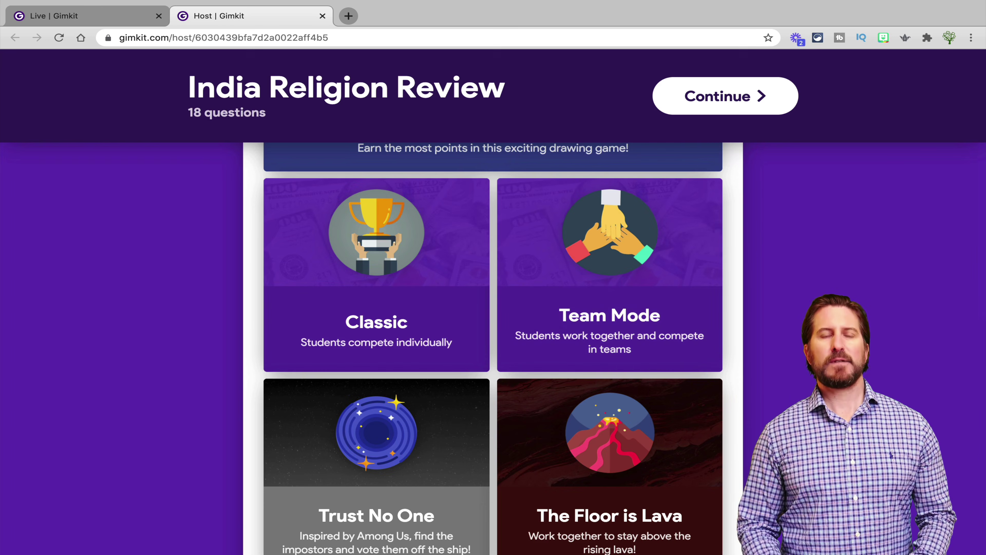
left_click(610, 233)
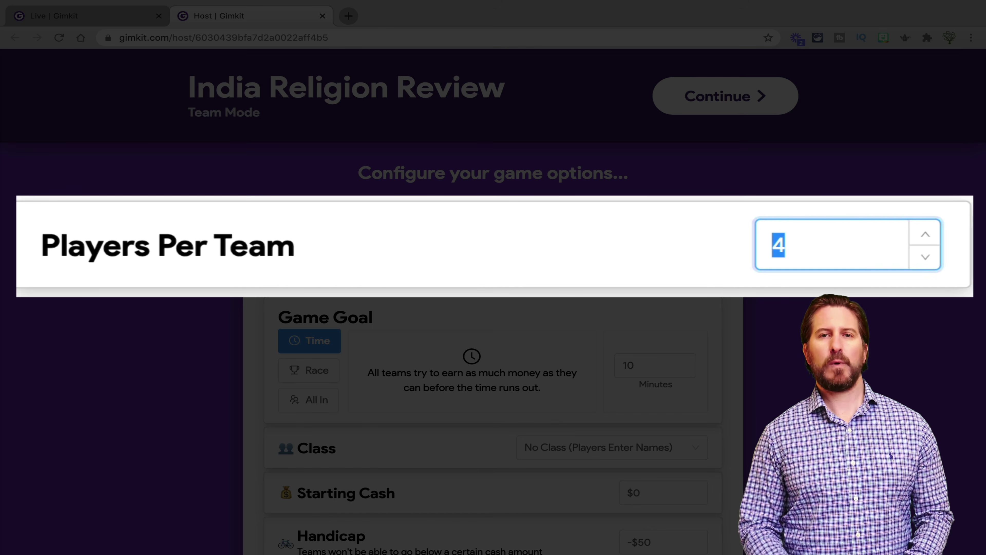
Set the Team Mode game to 2 players per team and choose Race as the game goal.
type("2")
scroll(493, 349, "down", 3)
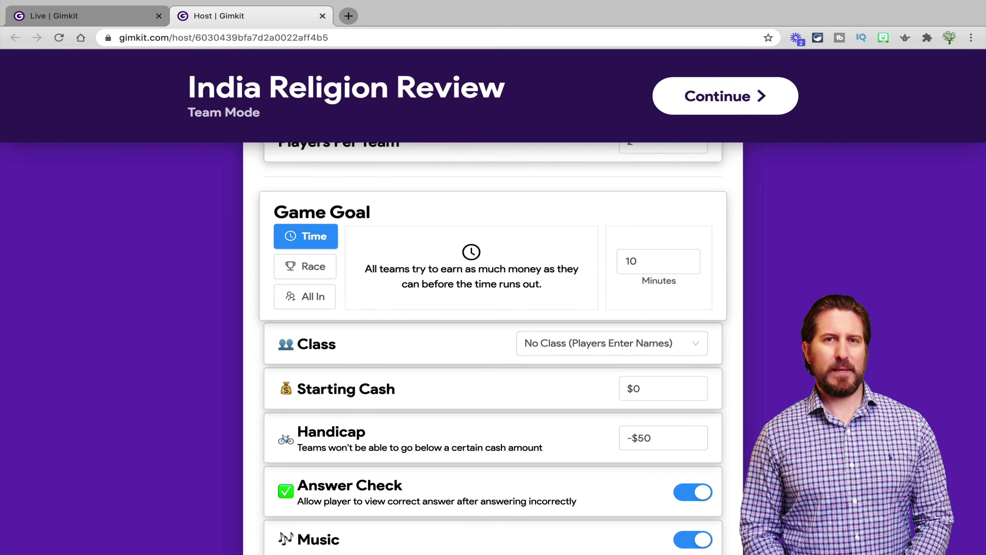
left_click(306, 266)
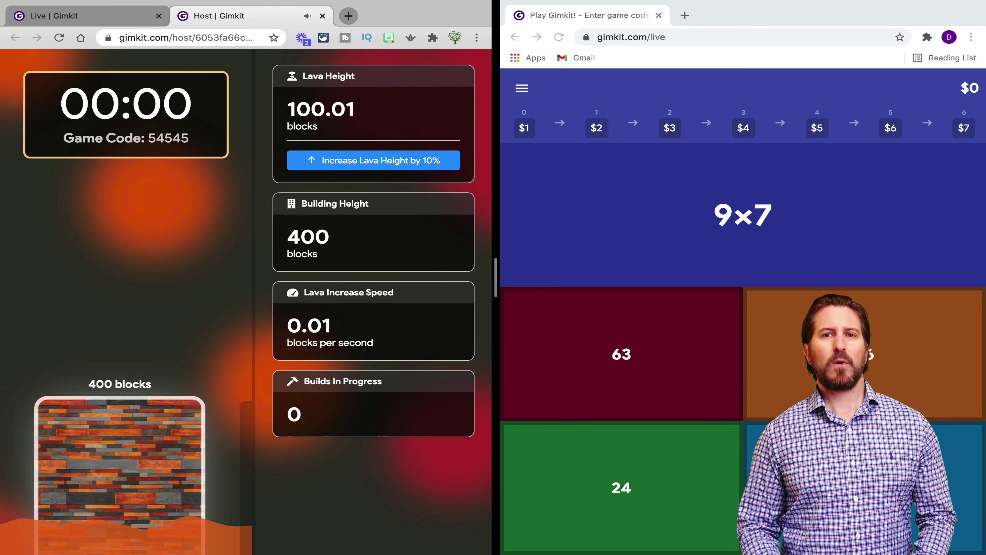
Answer the player's multiplication questions in The Floor is Lava, including 63 for 9×7 and 30 for 5×6, and browse the Build items.
left_click(621, 354)
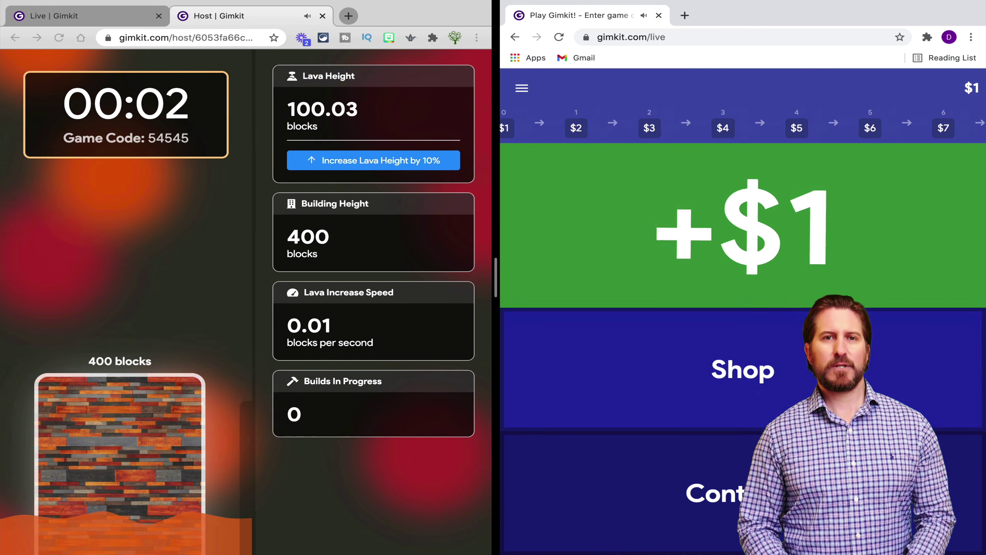
left_click(743, 496)
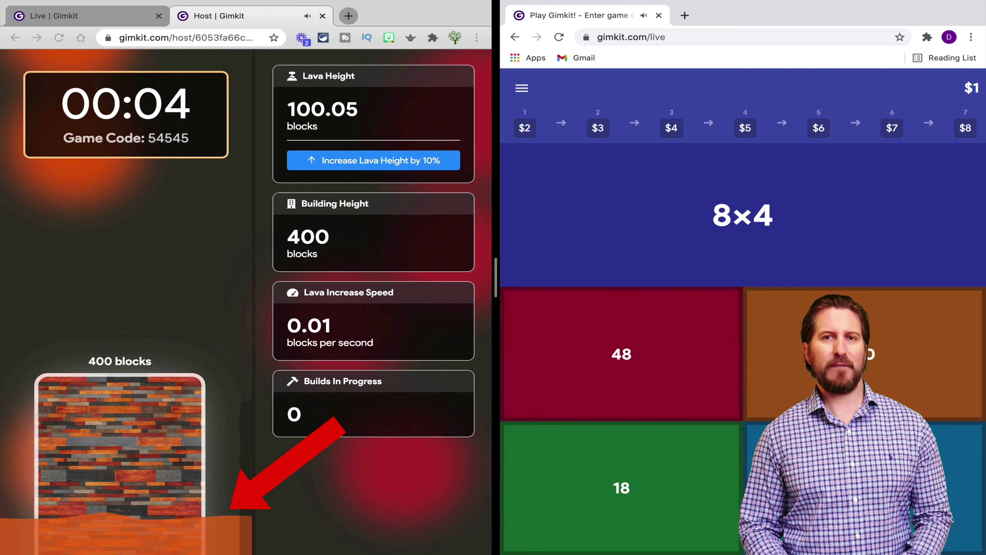
left_click(865, 354)
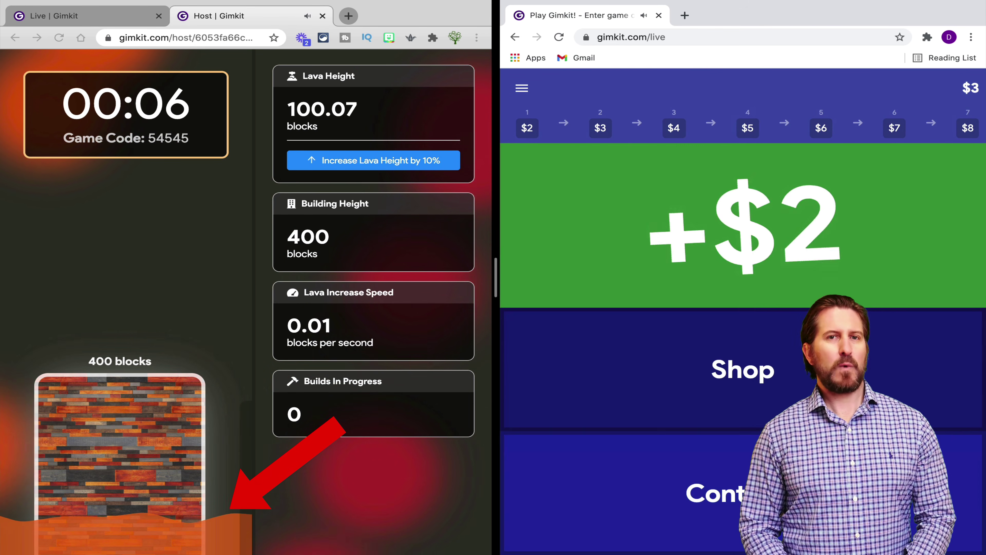
left_click(743, 496)
left_click(864, 353)
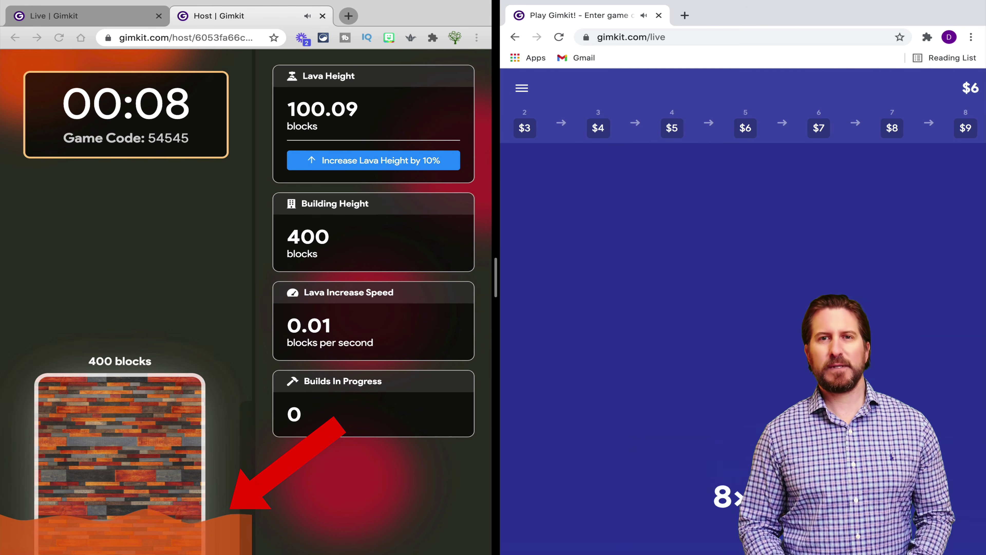
left_click(714, 493)
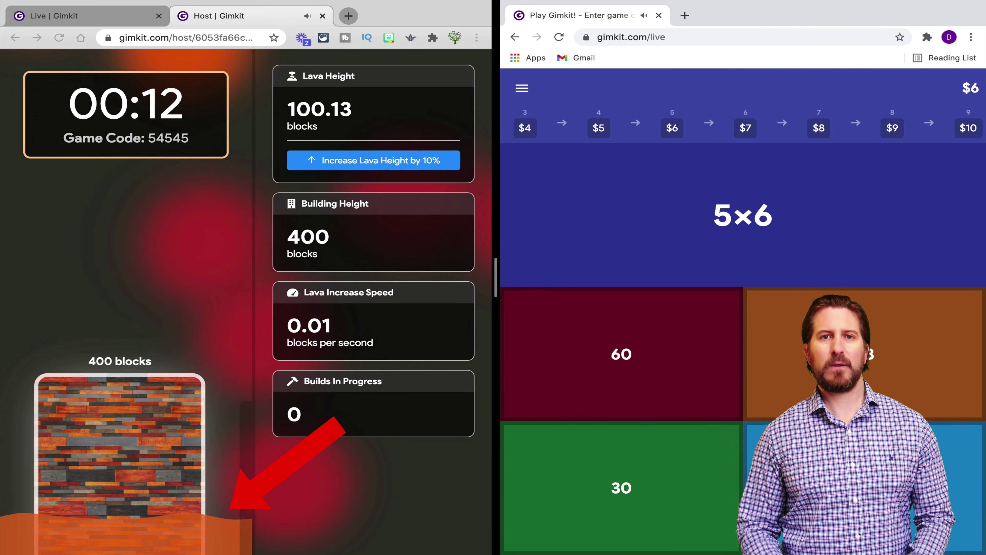
left_click(621, 487)
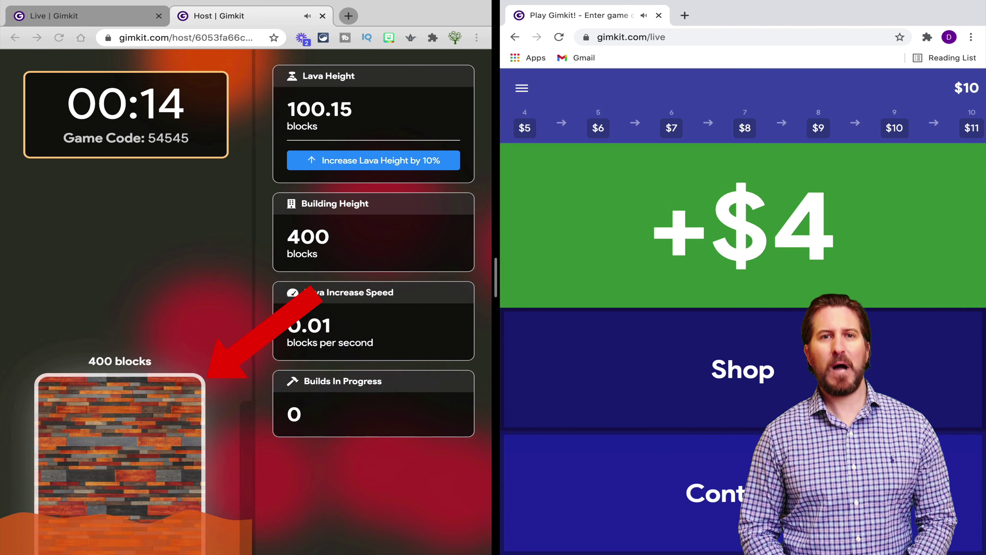
left_click(715, 494)
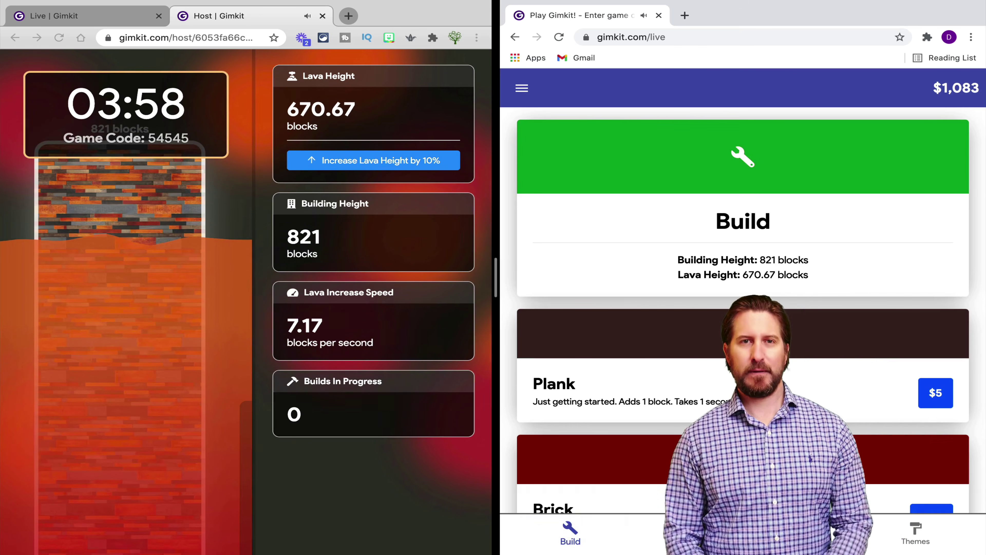
scroll(743, 311, "down", 5)
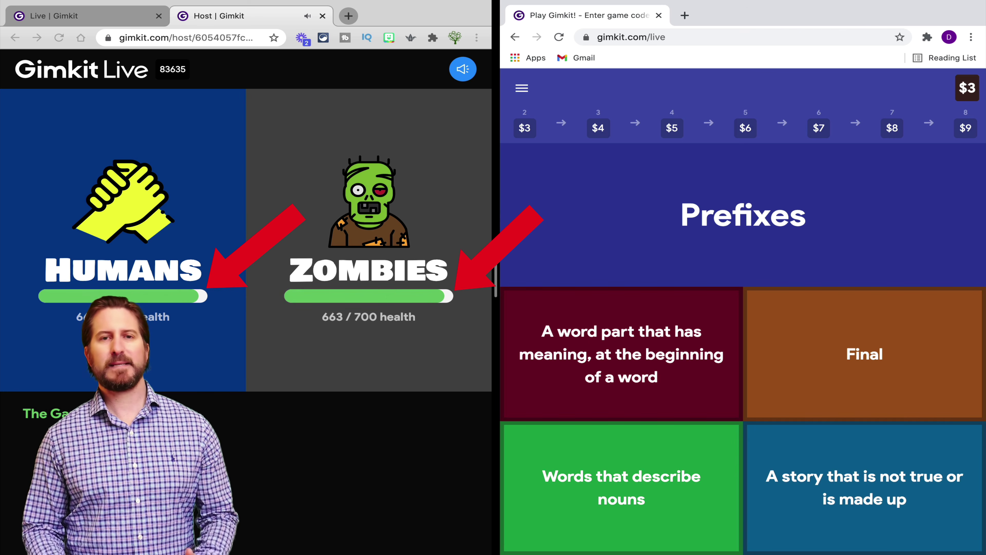
Answer the Prefixes question with the word-beginning definition, and buy Sabotage and Strengthen in the Humans and Zombies game's shop.
left_click(621, 354)
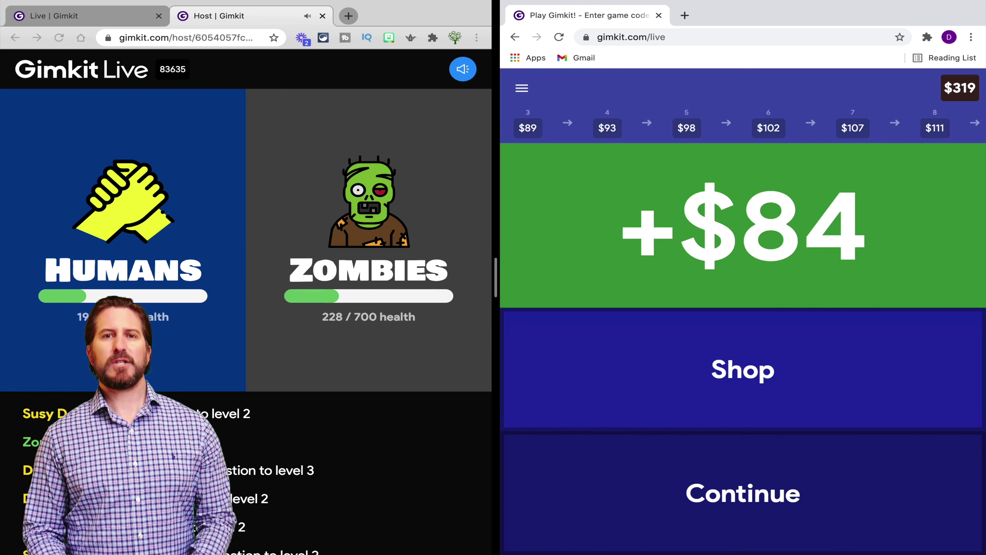
left_click(742, 369)
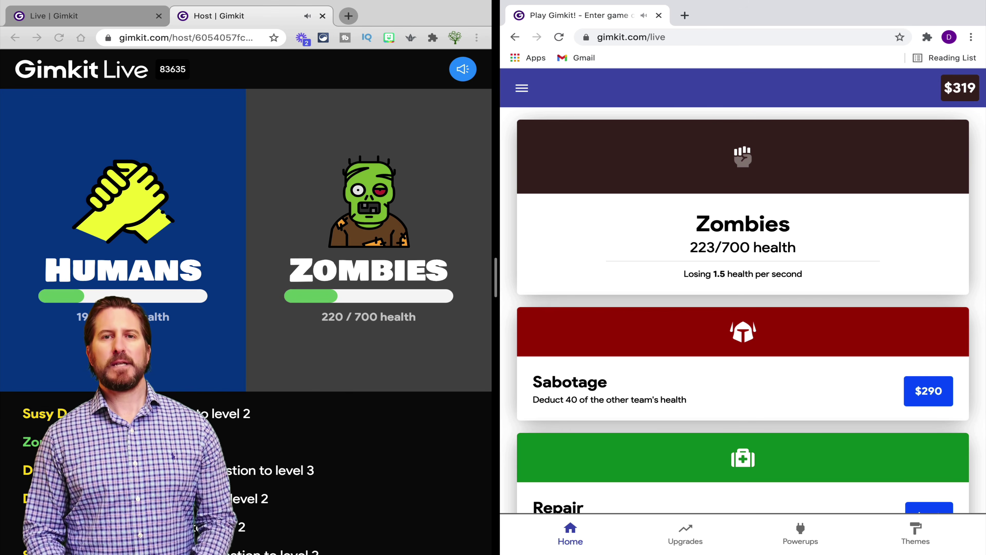
scroll(743, 311, "down", 2)
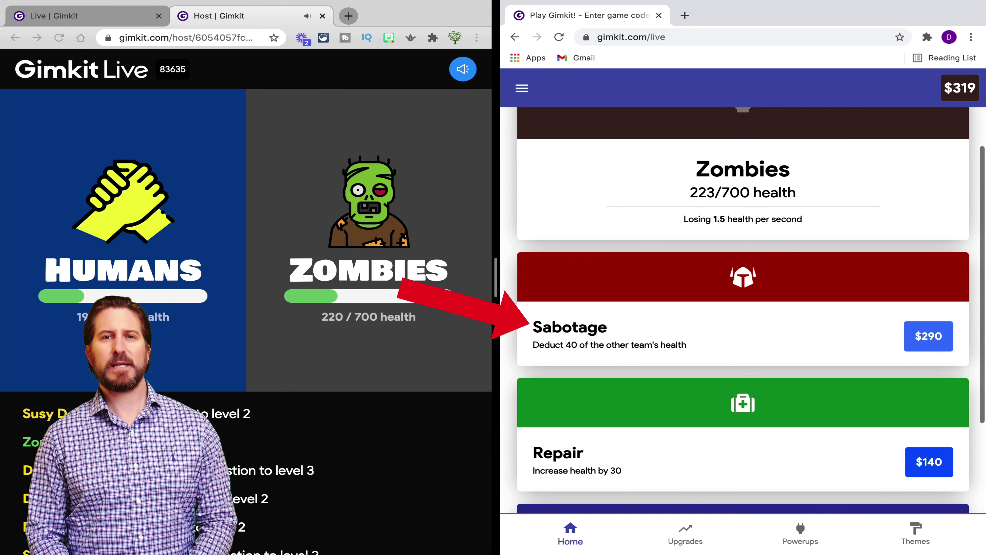
left_click(929, 335)
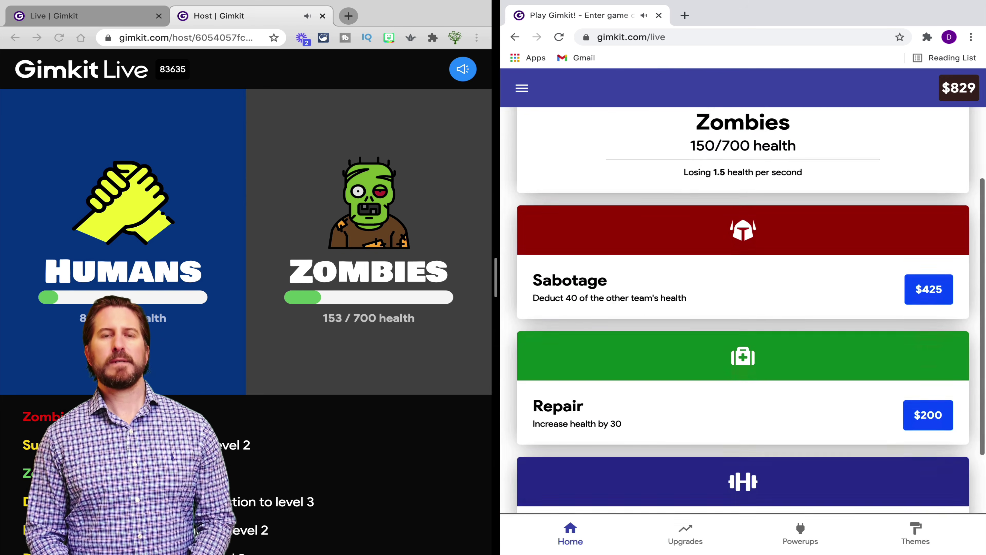
scroll(743, 311, "down", 2)
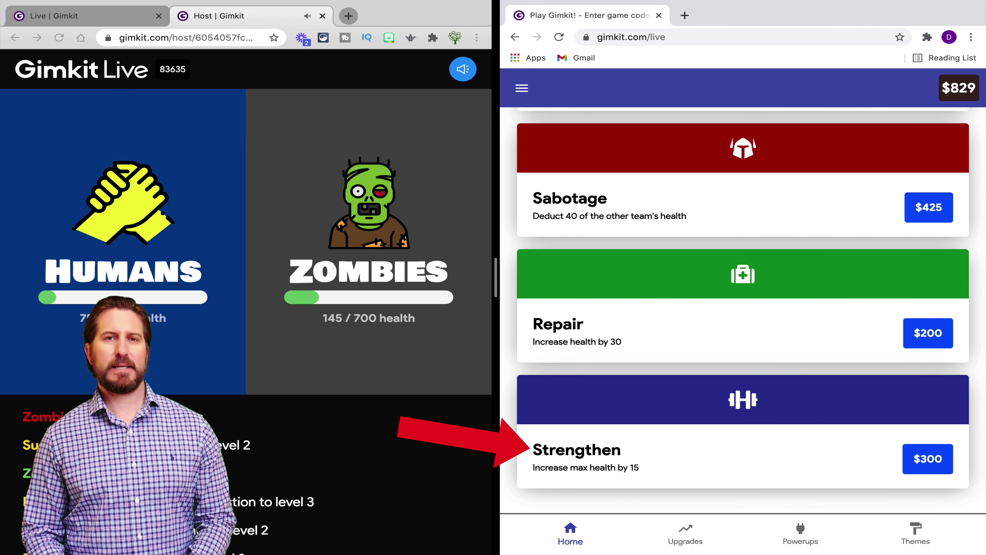
left_click(928, 458)
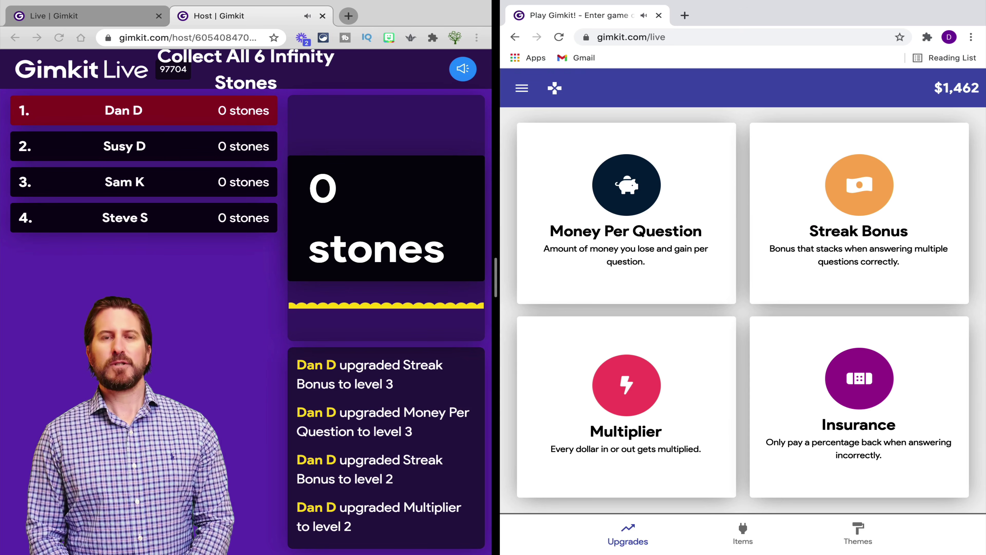
Buy the Soul Stone for $5 in the Infinity Stones game and answer the "también" question with "also".
left_click(743, 532)
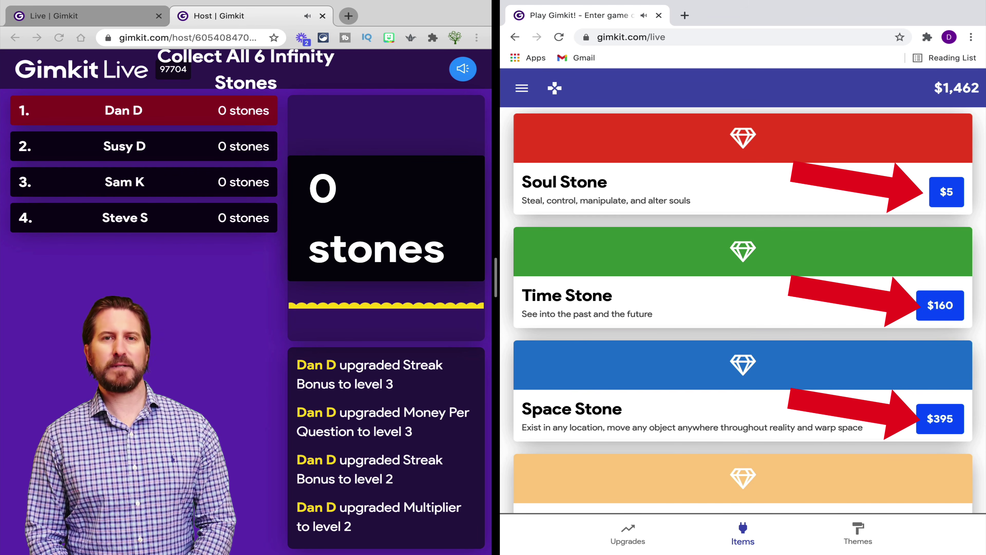
left_click(946, 192)
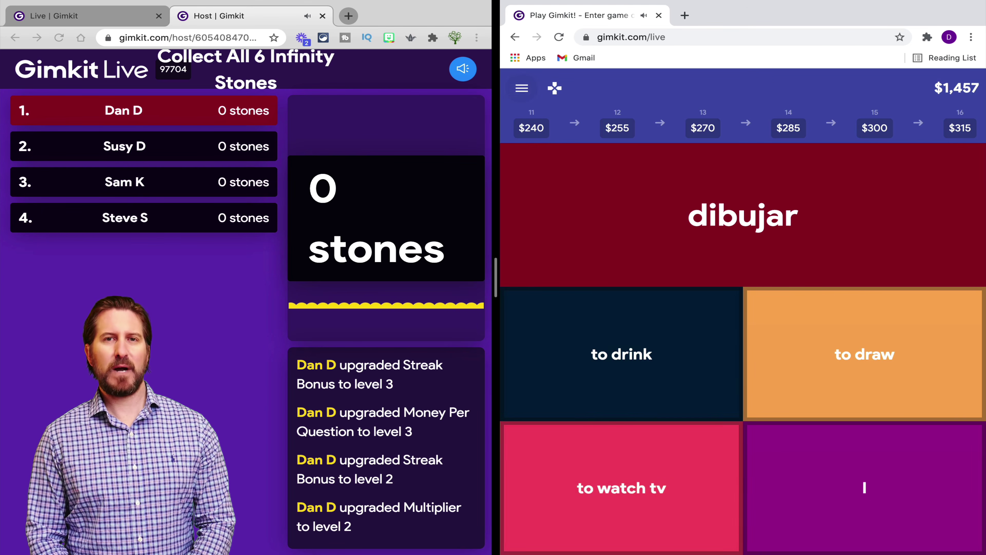
left_click(521, 88)
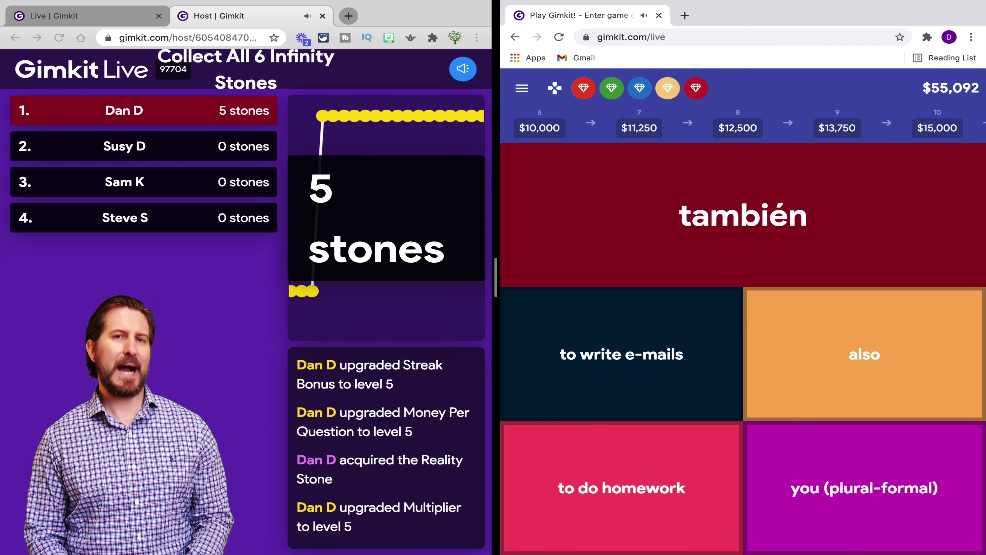
key("2")
key("Return")
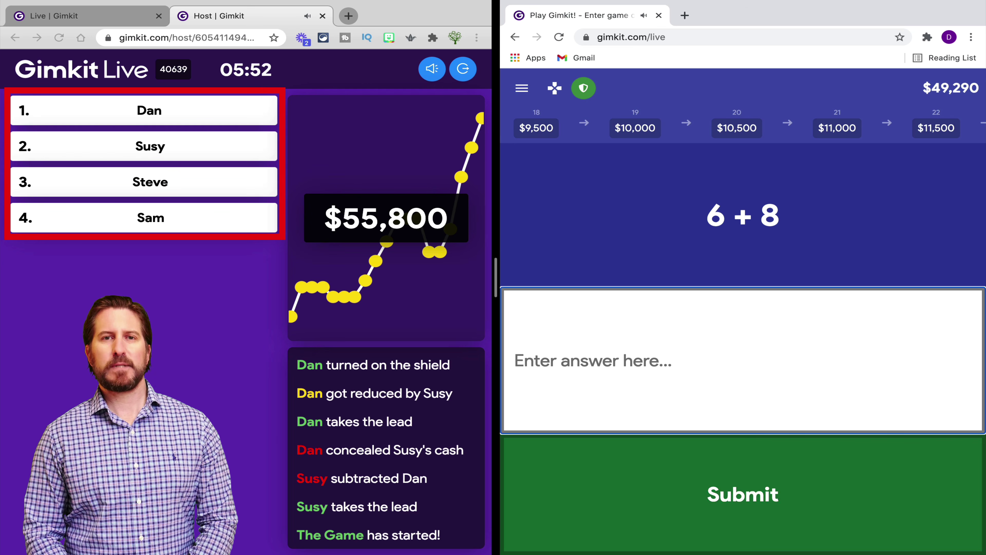
Submit 14 as the written answer to the player's 6 + 8 question and open the shop.
type("14")
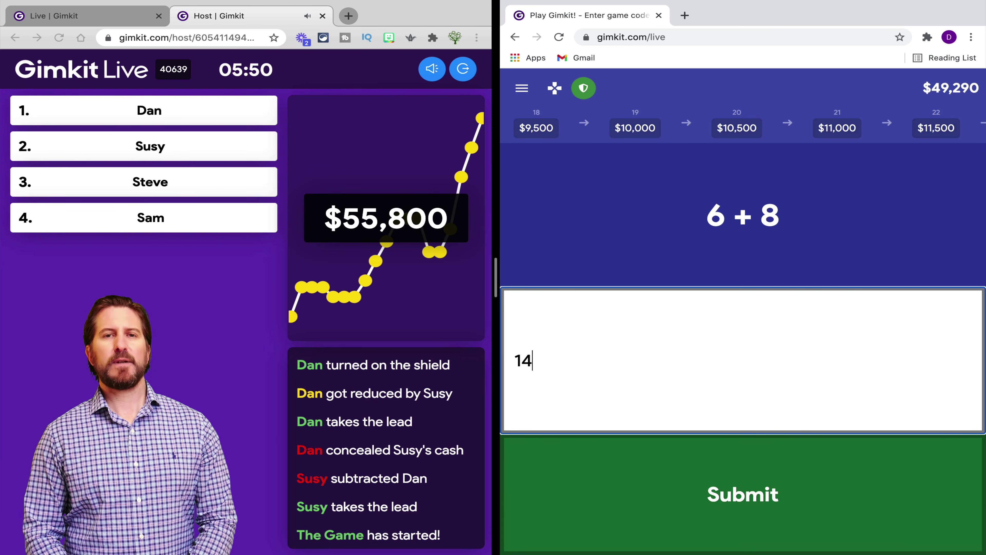
key("Return")
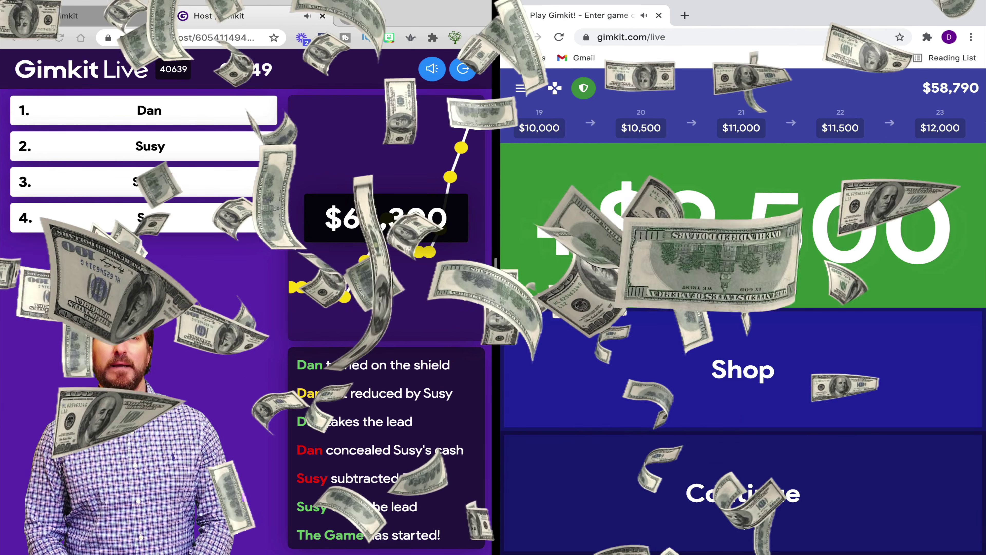
left_click(743, 370)
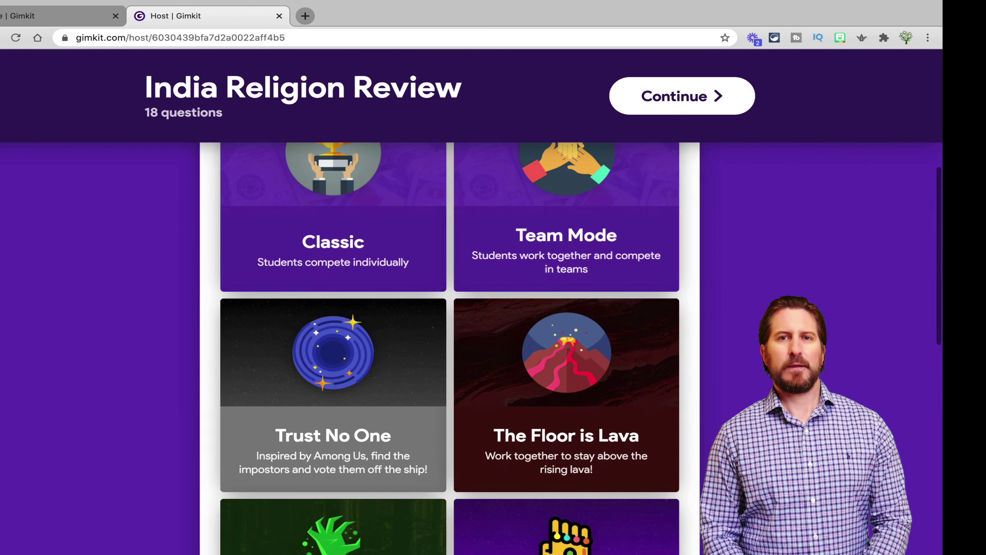
Reveal the player's role in the Trust No One game and answer its questions, including "warriors" for Kshatriyas and "Brahminism" for the Aryan religion.
scroll(493, 350, "down", 3)
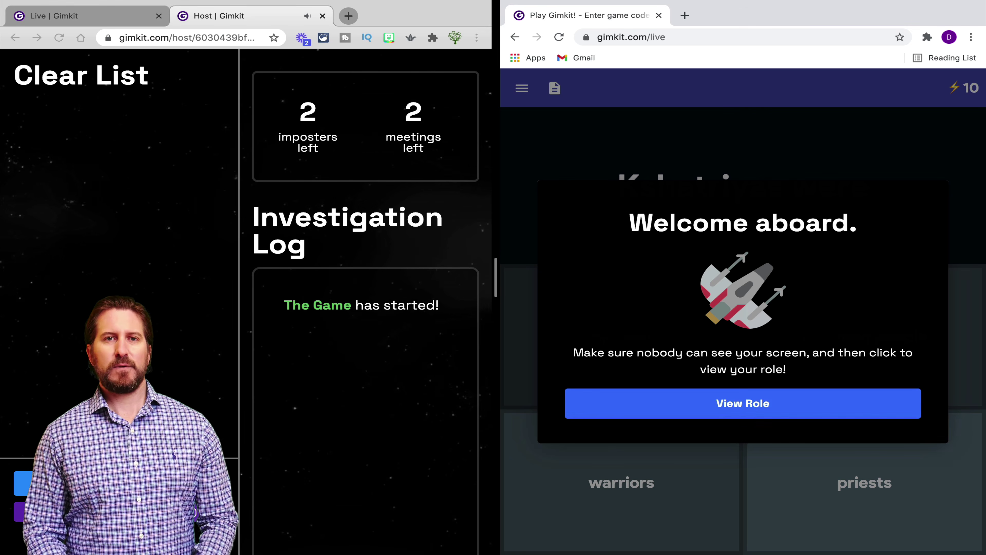
left_click(743, 403)
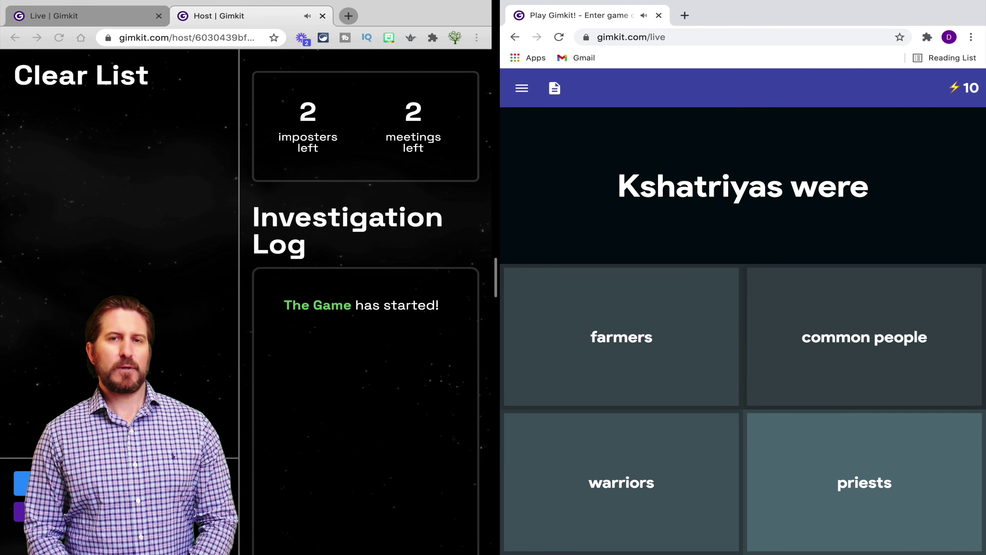
left_click(621, 482)
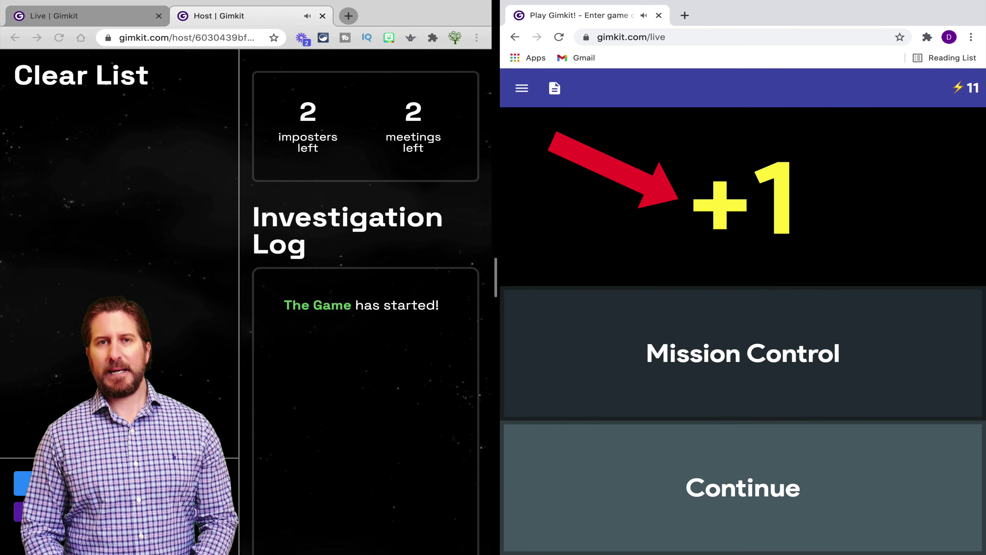
left_click(743, 487)
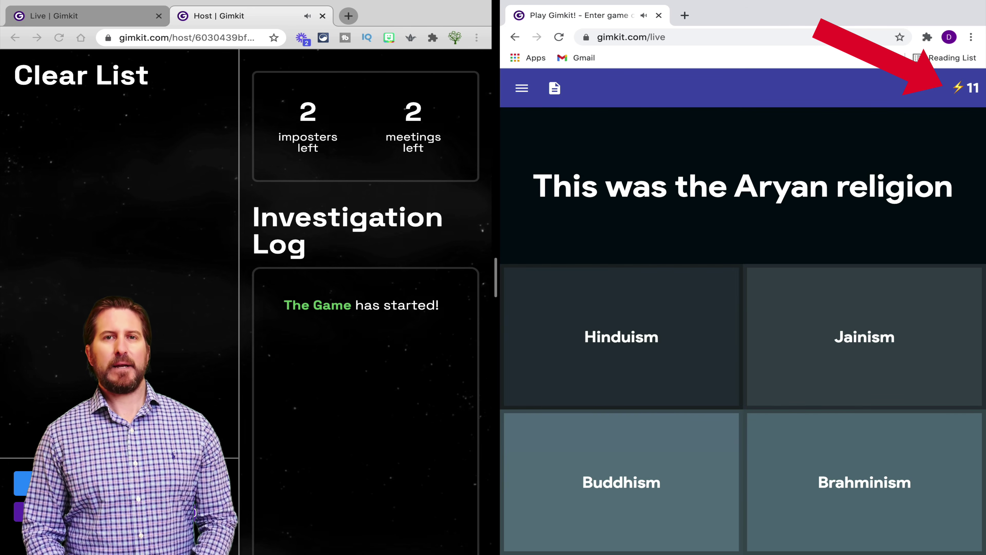
left_click(864, 482)
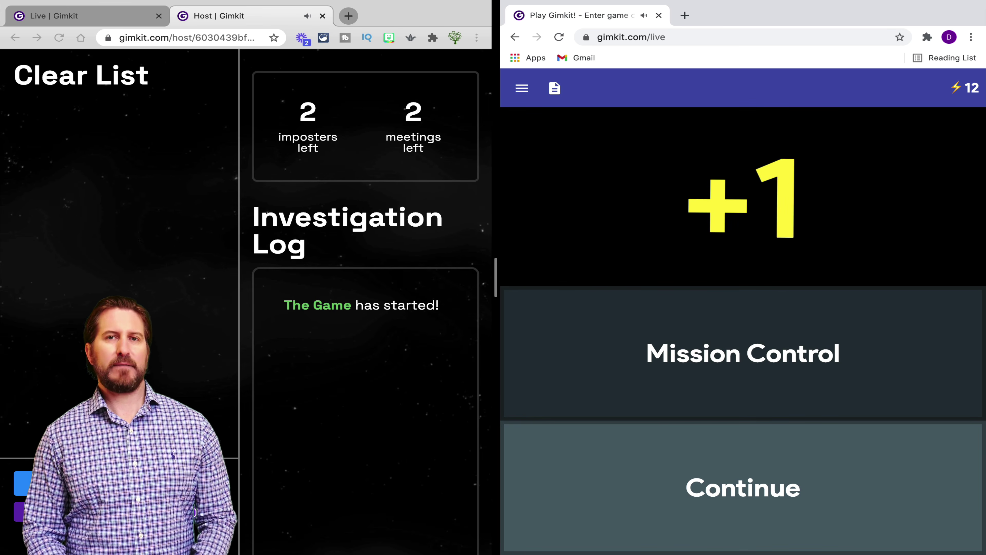
left_click(865, 482)
left_click(621, 482)
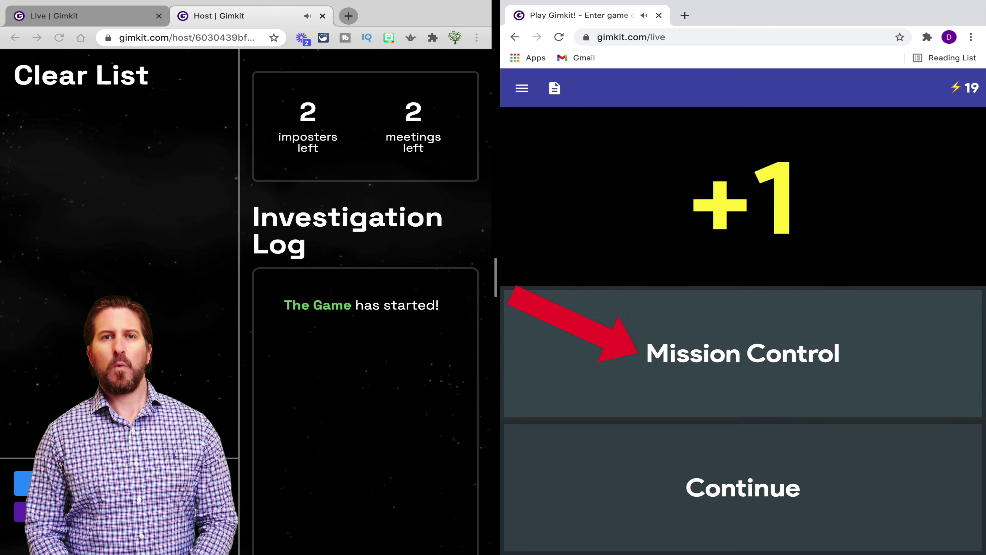
Review the impostor's Mission Control options from Investigation Remover through Disguise, and buy Disguise for 15 energy.
left_click(743, 352)
scroll(742, 330, "down", 3)
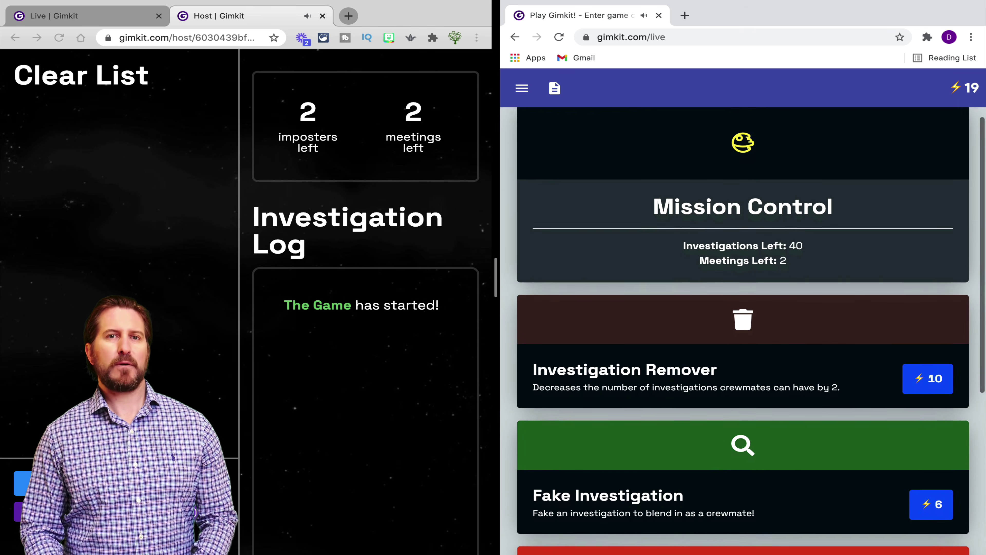
scroll(742, 330, "down", 2)
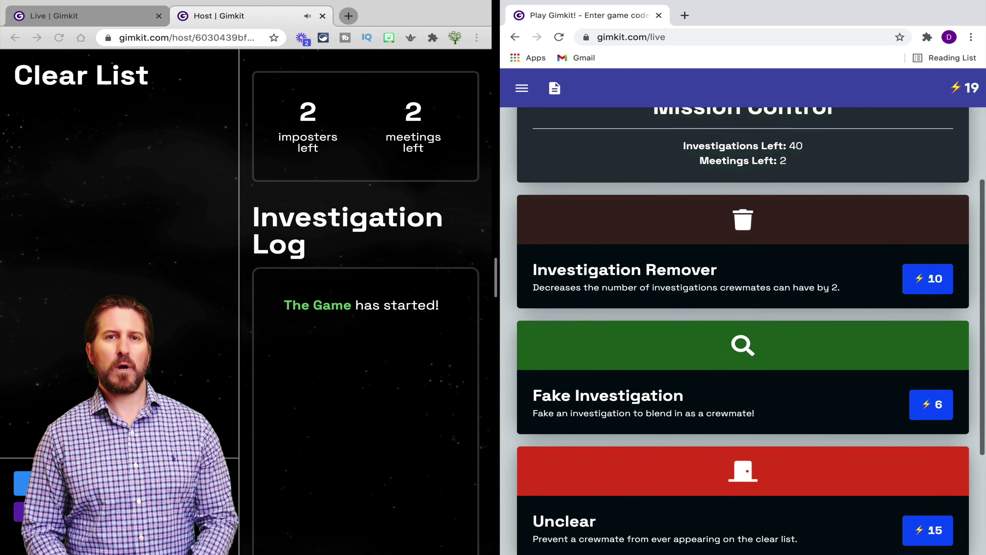
scroll(743, 331, "down", 2)
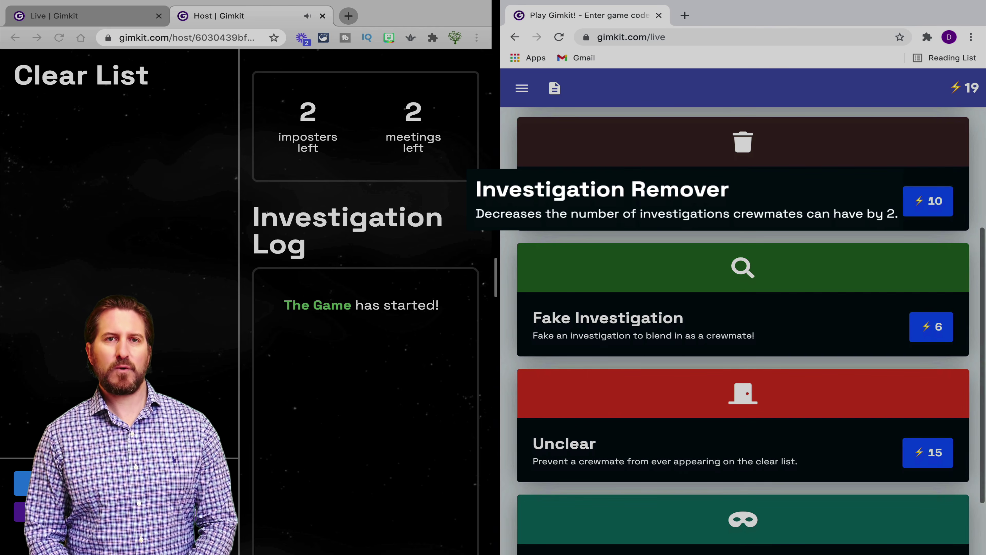
scroll(743, 331, "down", 2)
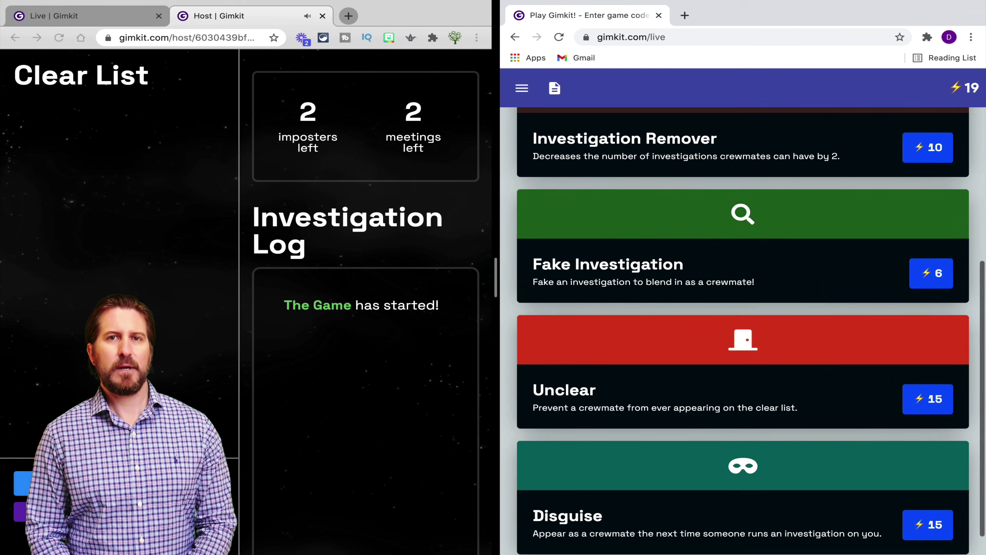
scroll(743, 330, "down", 1)
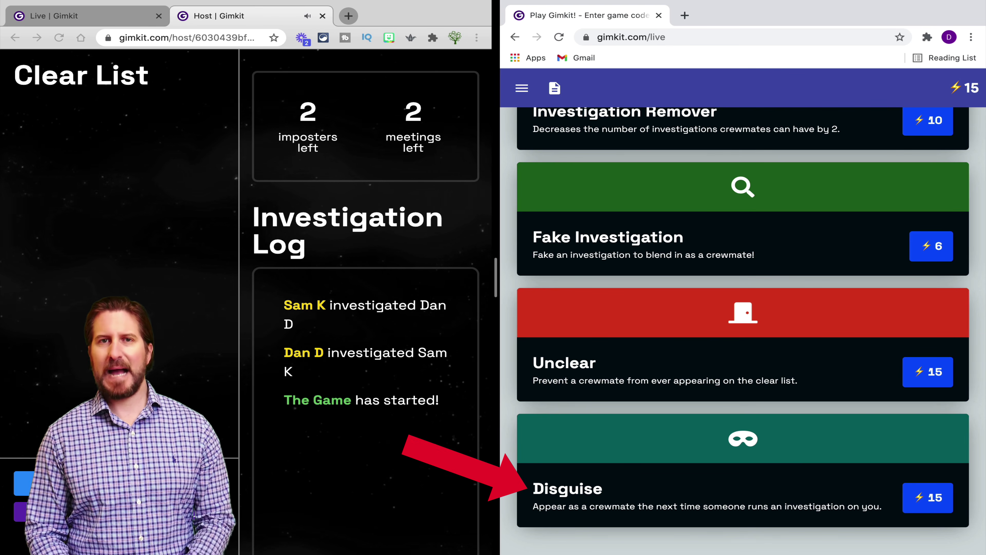
left_click(928, 497)
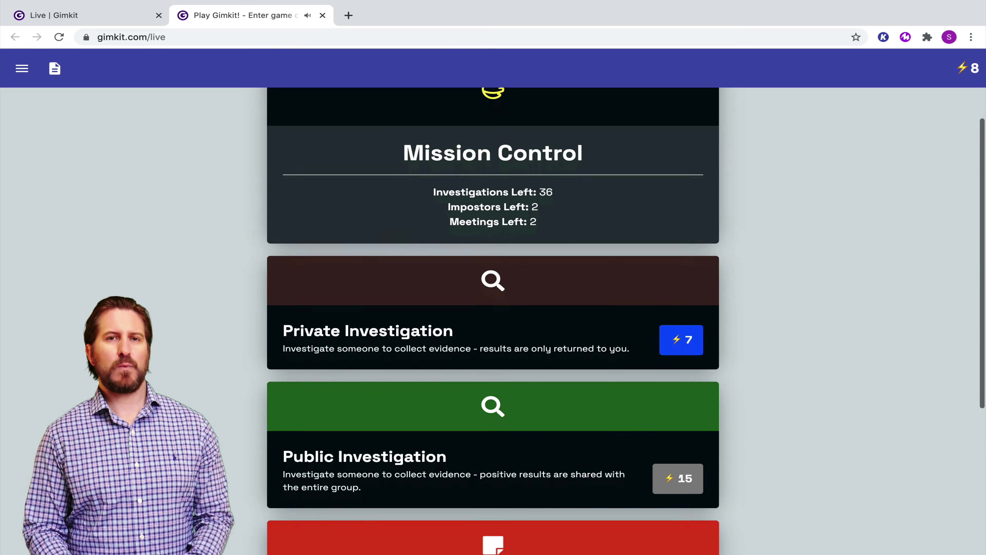
Review the crewmate's Mission Control options and read the Crewmate Tips in the Trust No One strategy guide.
scroll(493, 321, "down", 4)
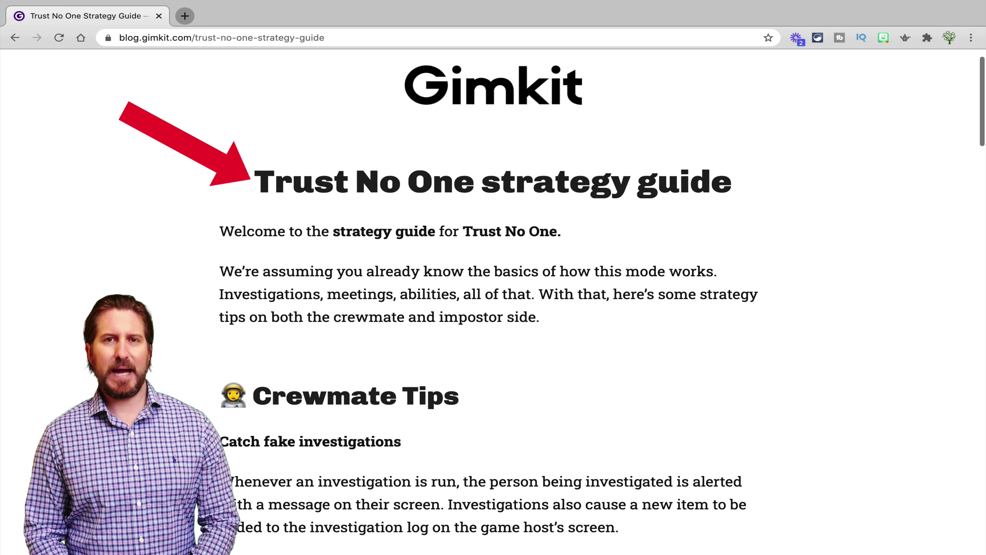
scroll(493, 304, "down", 10)
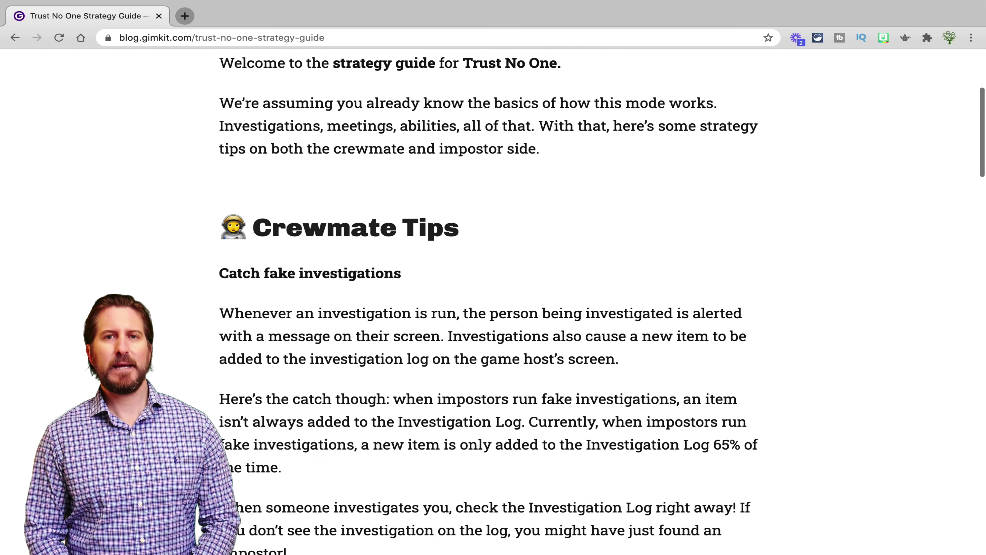
scroll(493, 304, "down", 8)
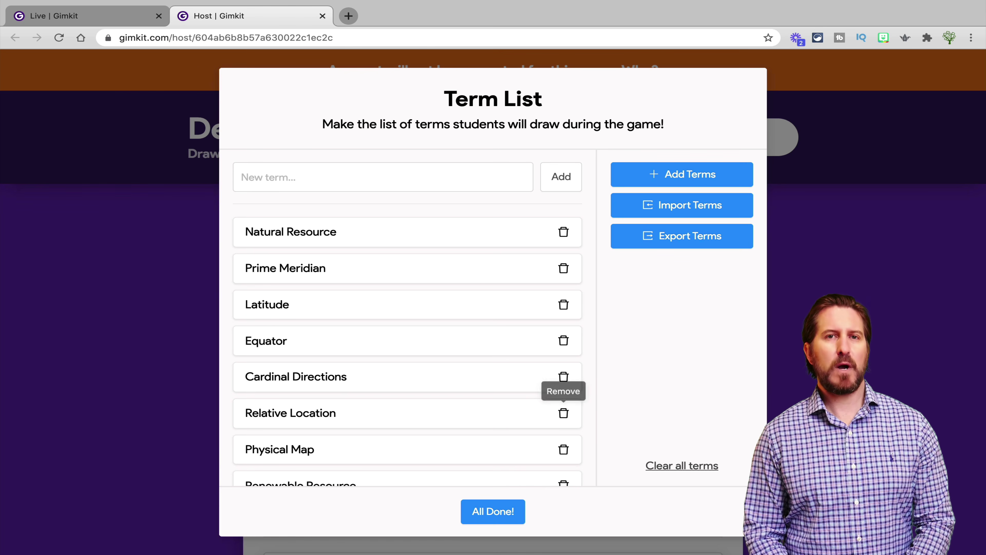
Remove Relative Location and Physical Map from the Draw That! term list and review the game options through Class and Music.
left_click(564, 413)
left_click(563, 413)
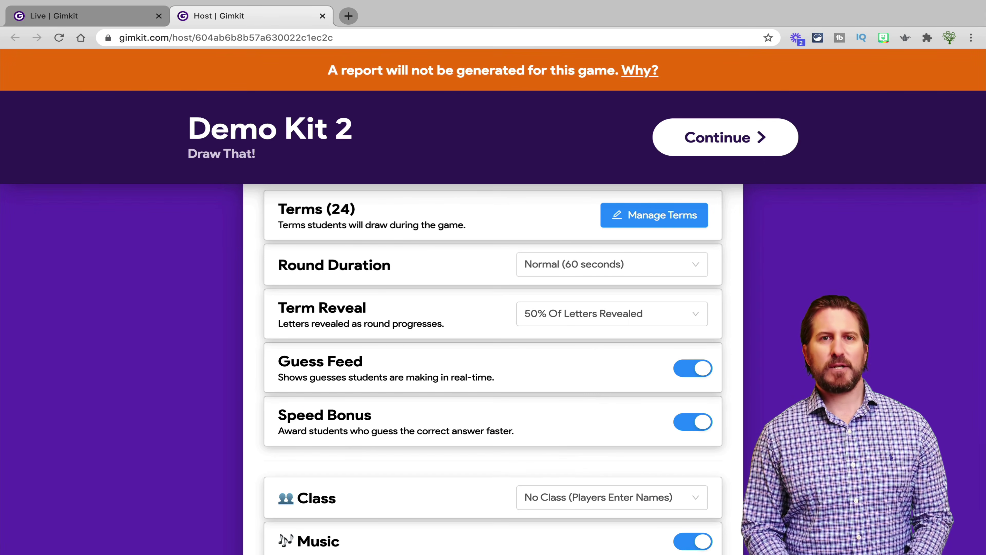
scroll(493, 369, "down", 1)
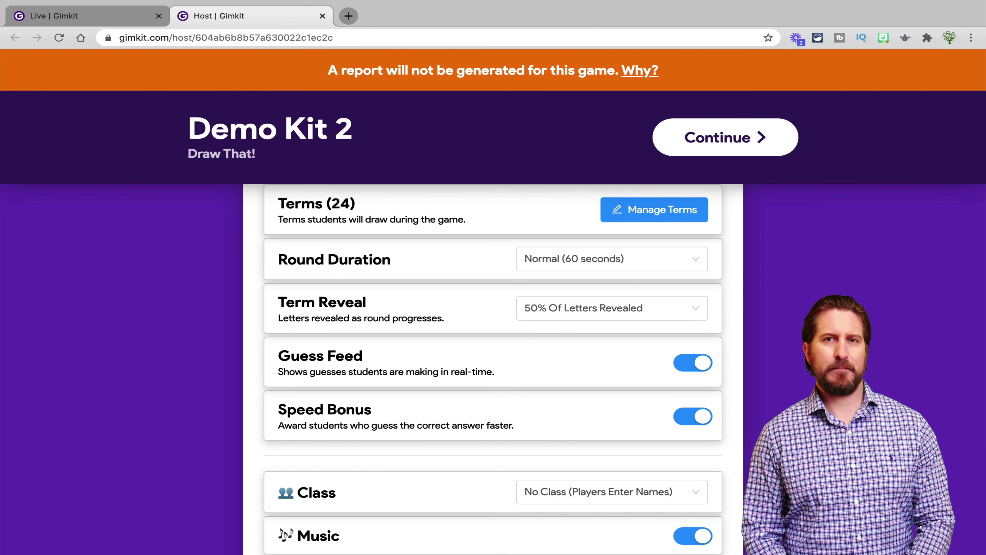
scroll(493, 349, "down", 2)
scroll(493, 349, "down", 1)
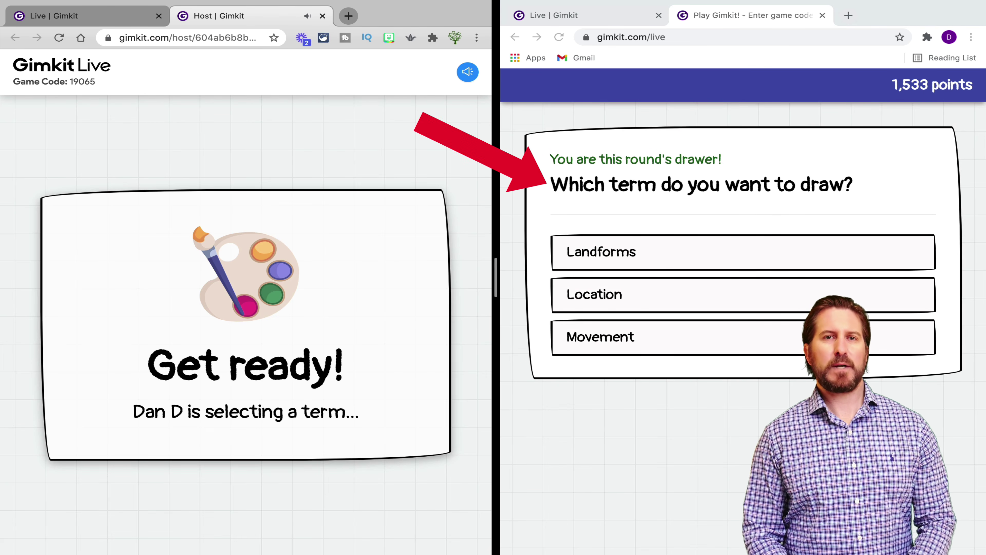
Choose Landforms as the term to draw and sketch three black mountain peaks with jagged snow lines on the canvas.
left_click(601, 252)
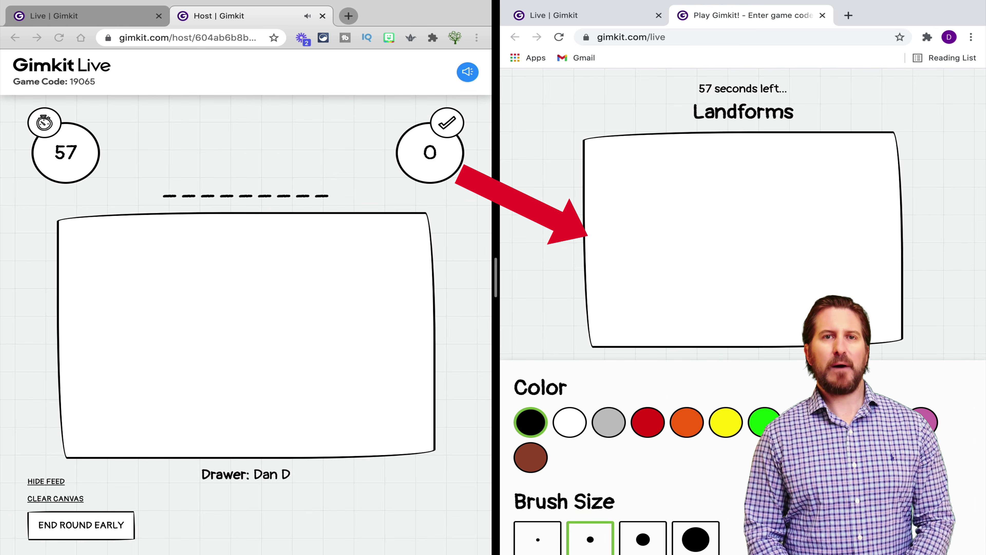
left_click_drag(605, 240, 706, 235)
mouse_move(684, 204)
left_mouse_down()
mouse_move(806, 229)
mouse_move(881, 200)
mouse_move(898, 218)
left_mouse_up()
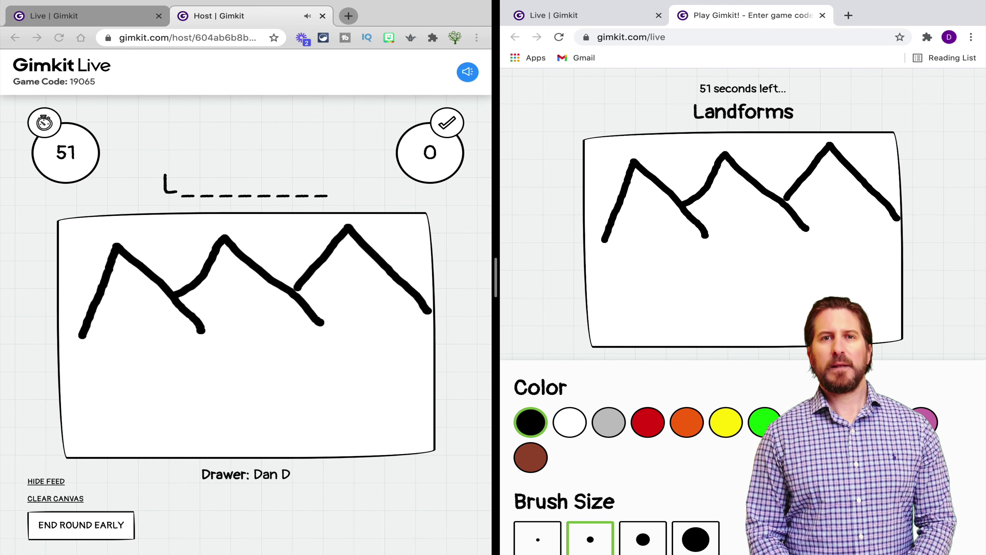
left_click_drag(626, 196, 862, 176)
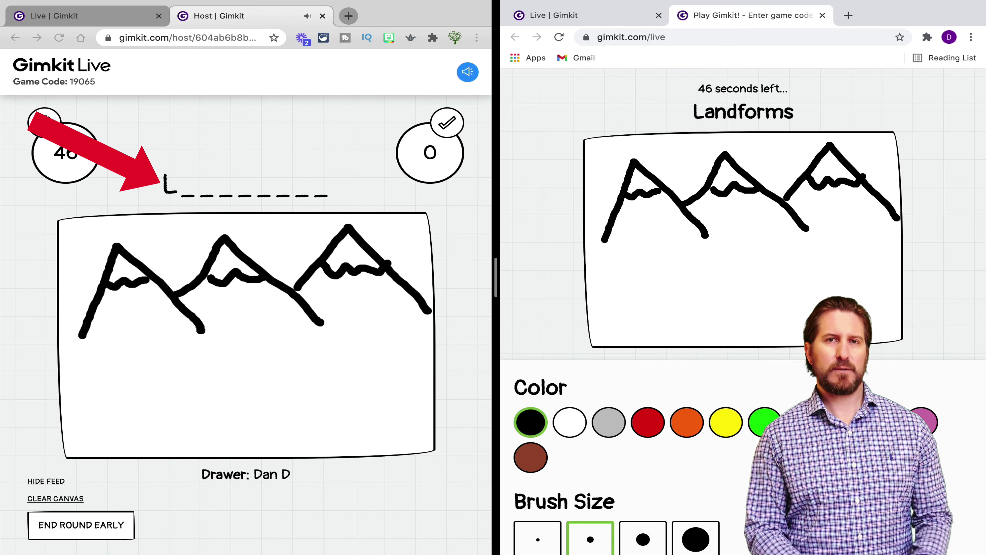